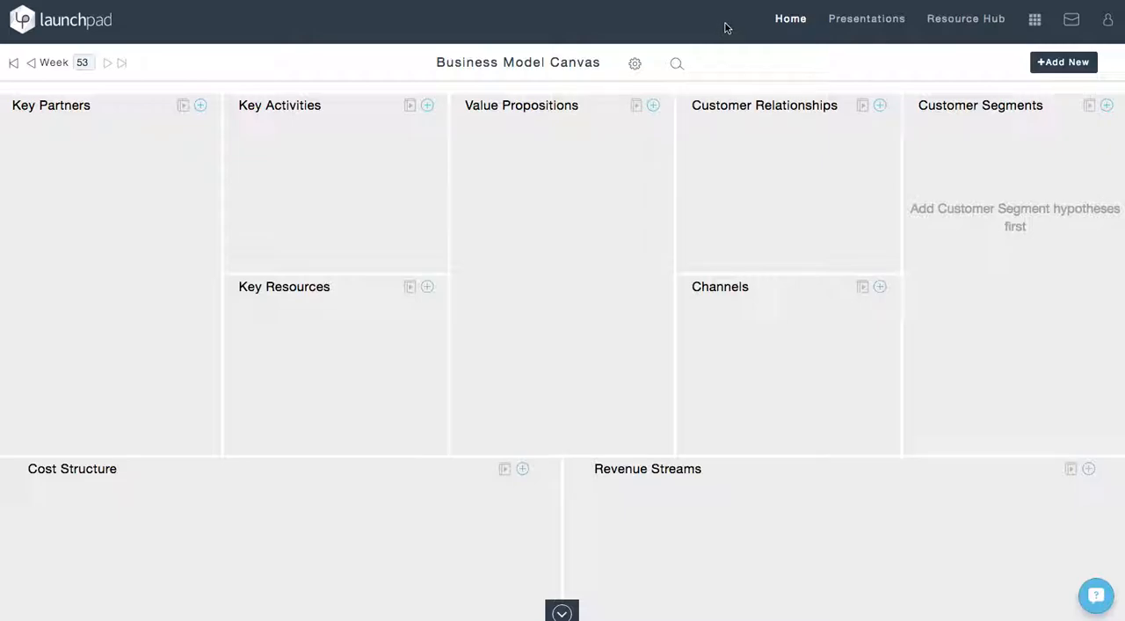
Open the team profile for editing and check the logo file chooser without picking a file.
click(1034, 24)
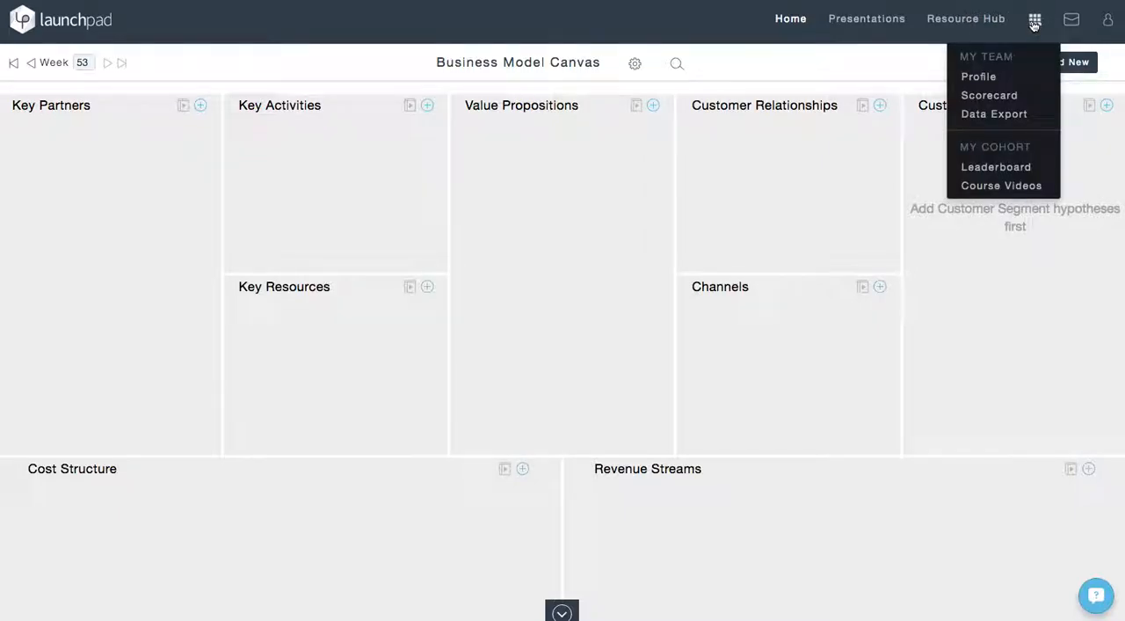
click(990, 84)
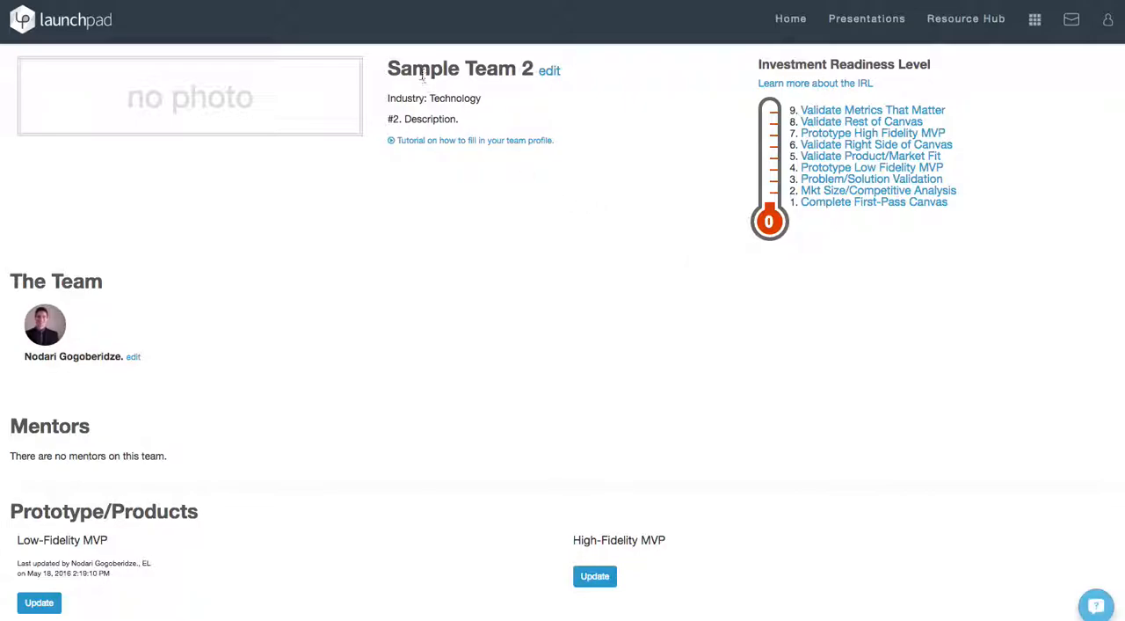
click(547, 74)
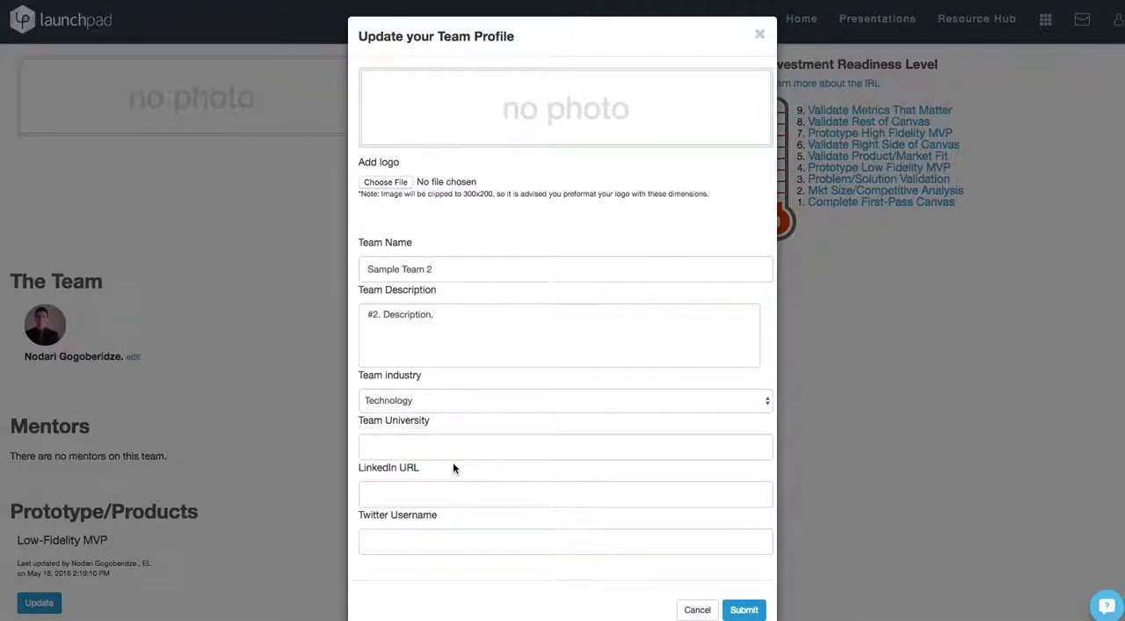
click(391, 182)
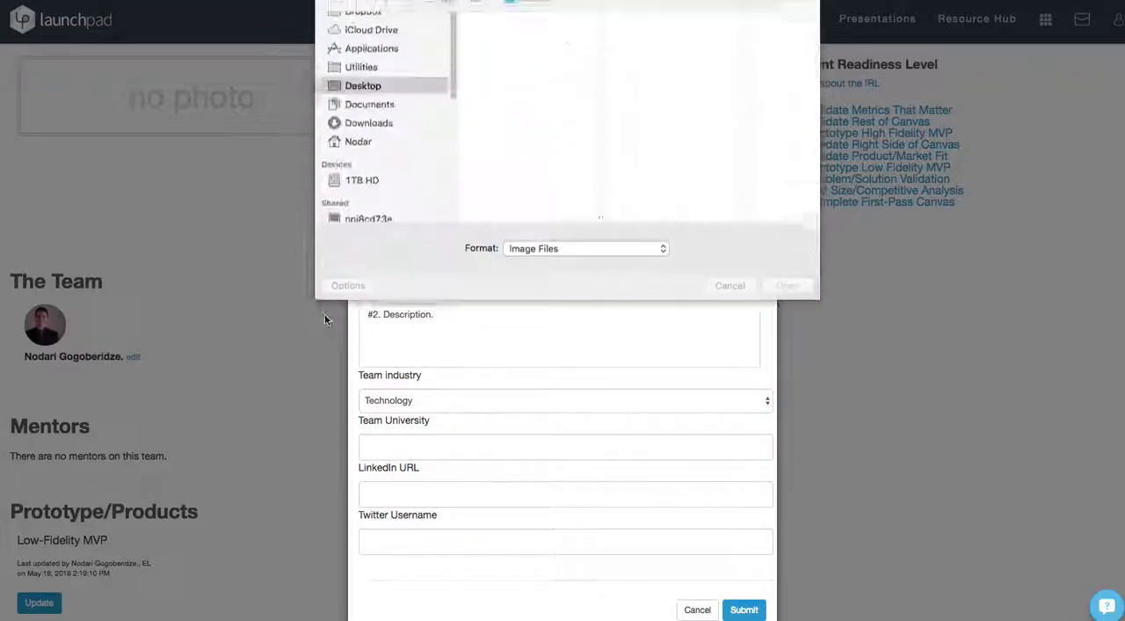
click(739, 293)
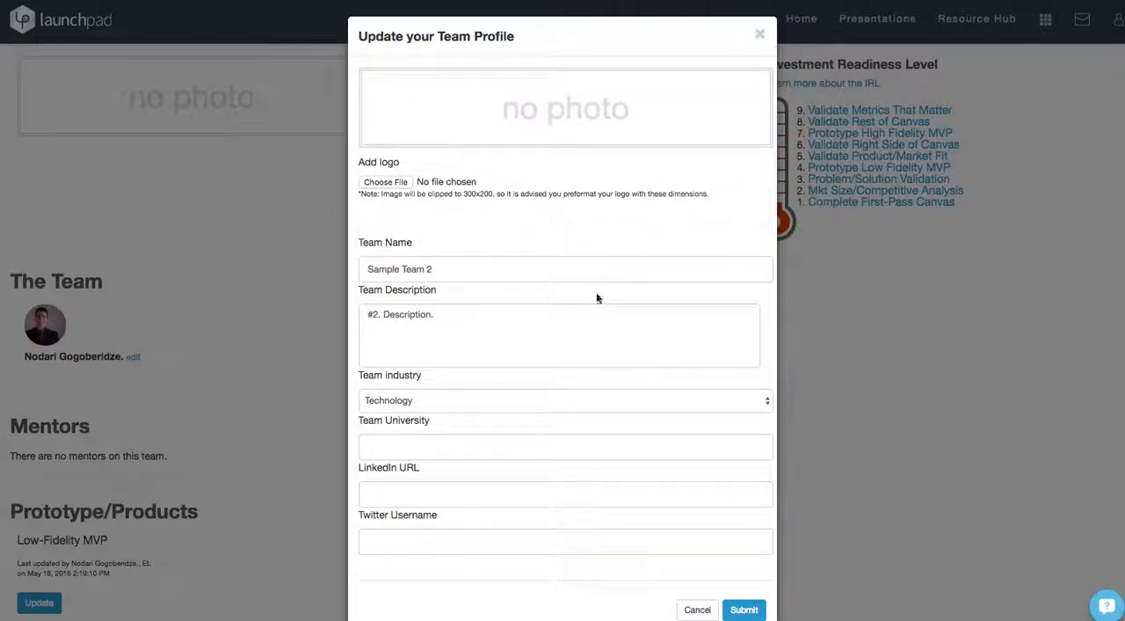
Replace the final period of the team description with a comma, making it "#2. Description,".
drag(495, 266, 368, 269)
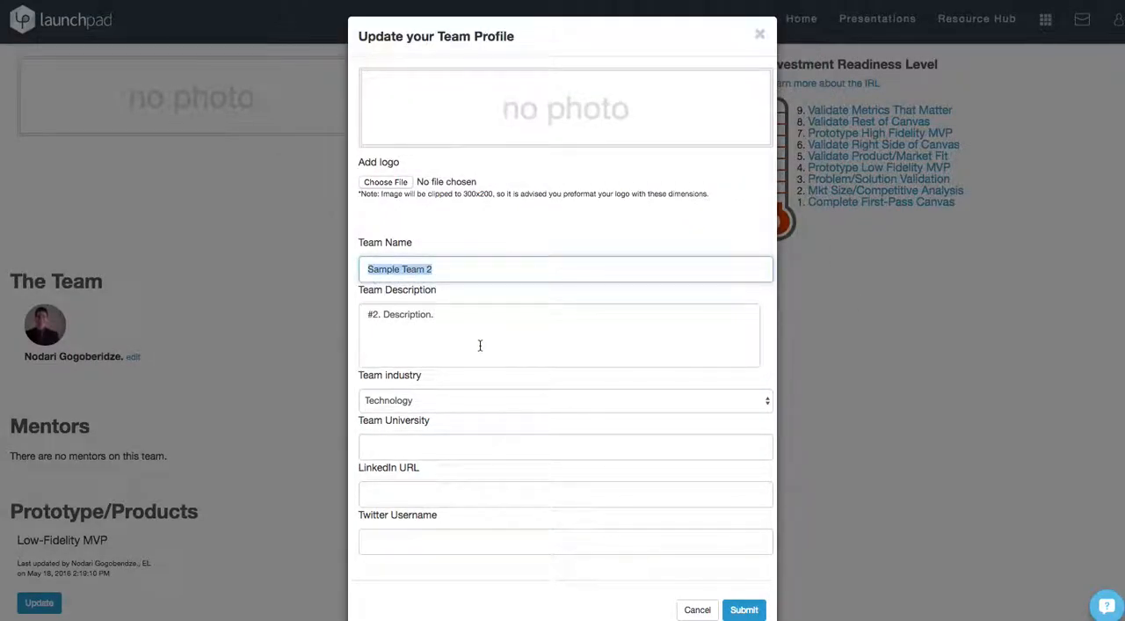
drag(478, 322, 383, 314)
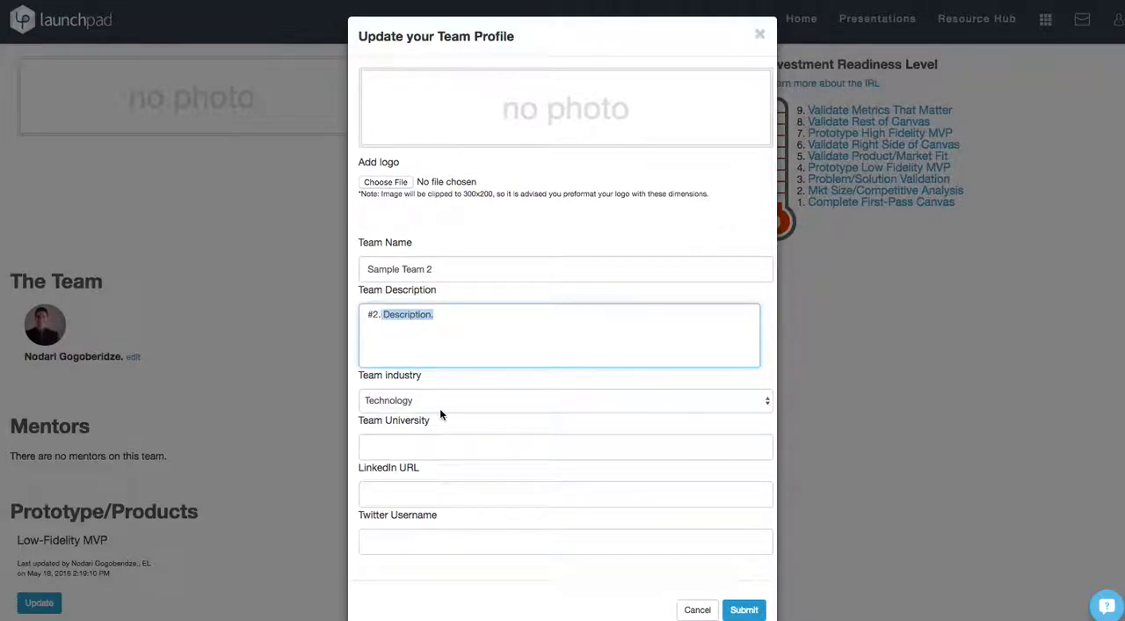
click(428, 336)
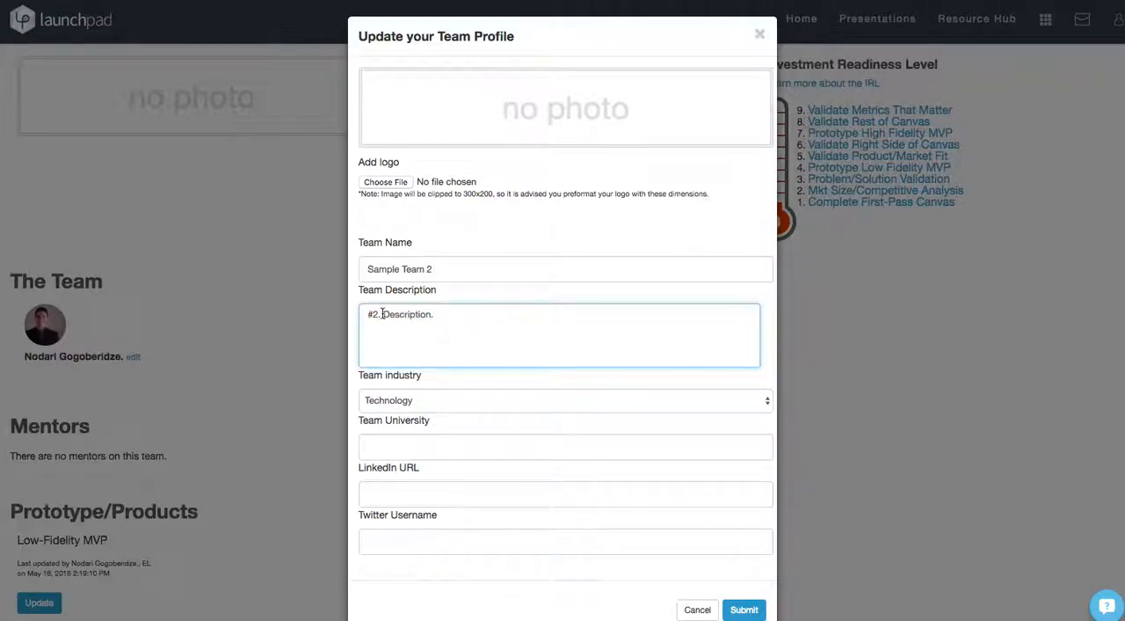
drag(382, 314, 356, 314)
click(490, 323)
key(BackSpace)
text(,)
Look through the available team industries and keep Technology selected.
click(447, 402)
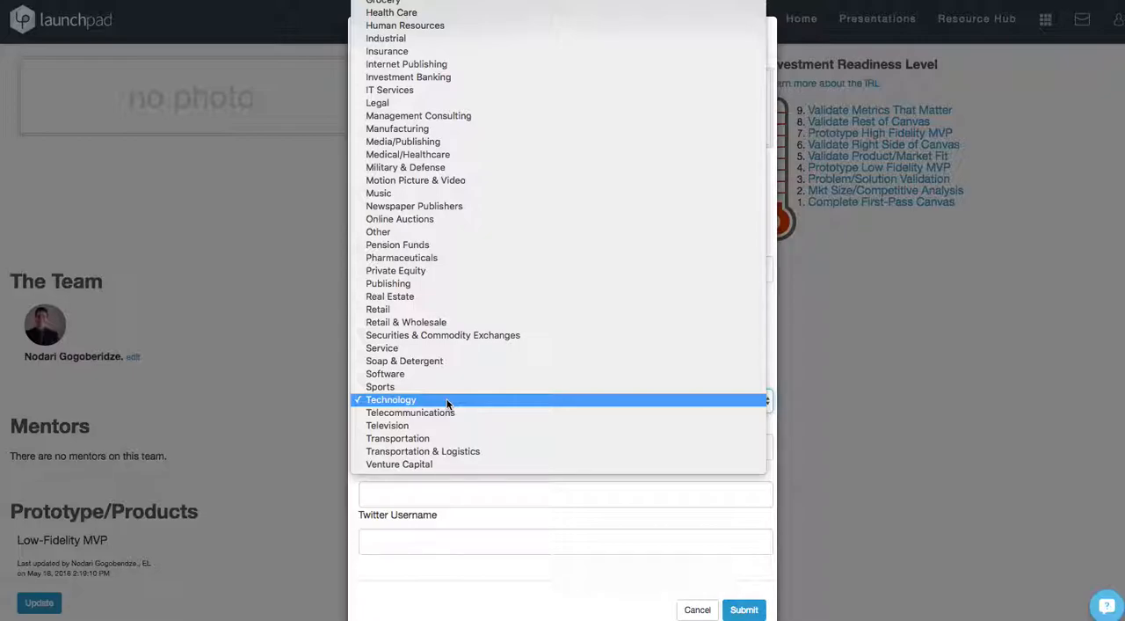
click(447, 400)
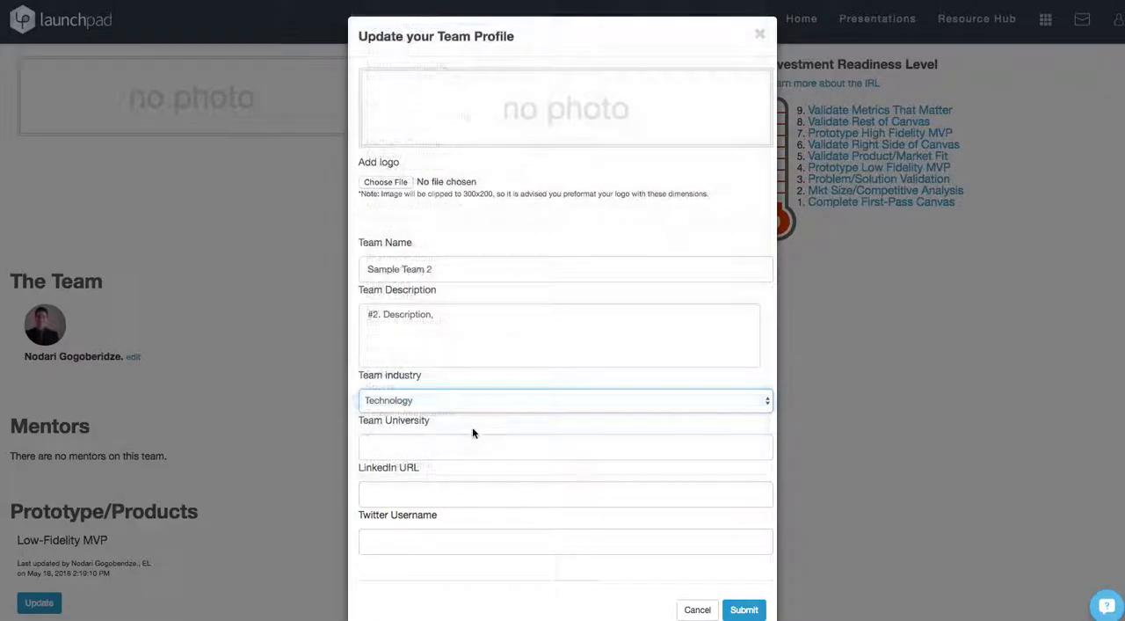
click(445, 398)
scroll(466, 130, up, 10)
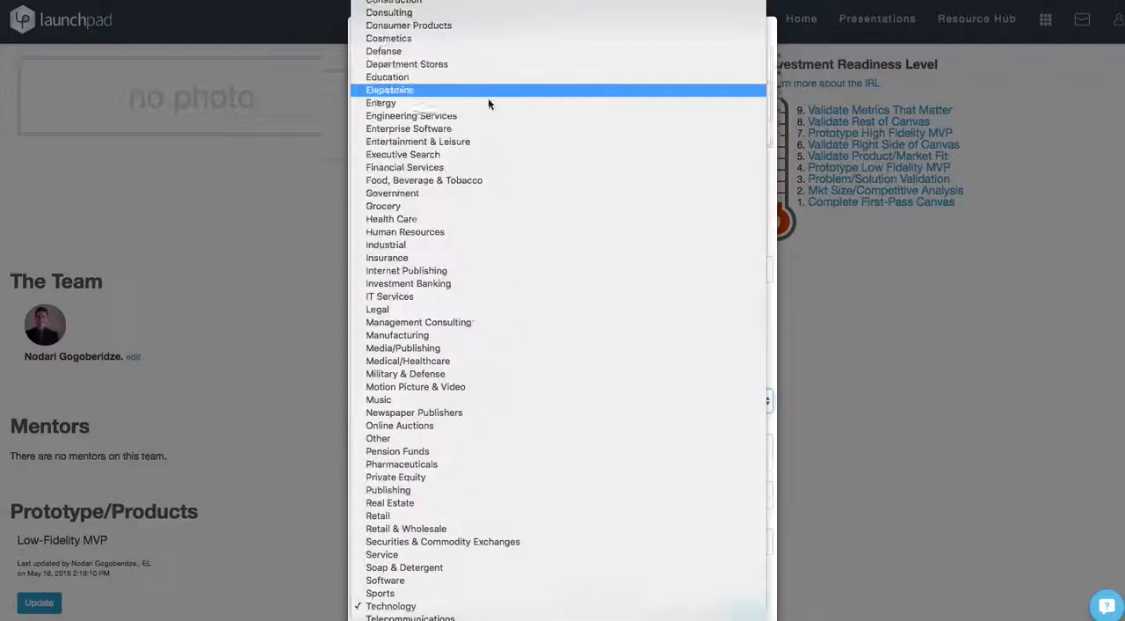
scroll(572, 373, down, 5)
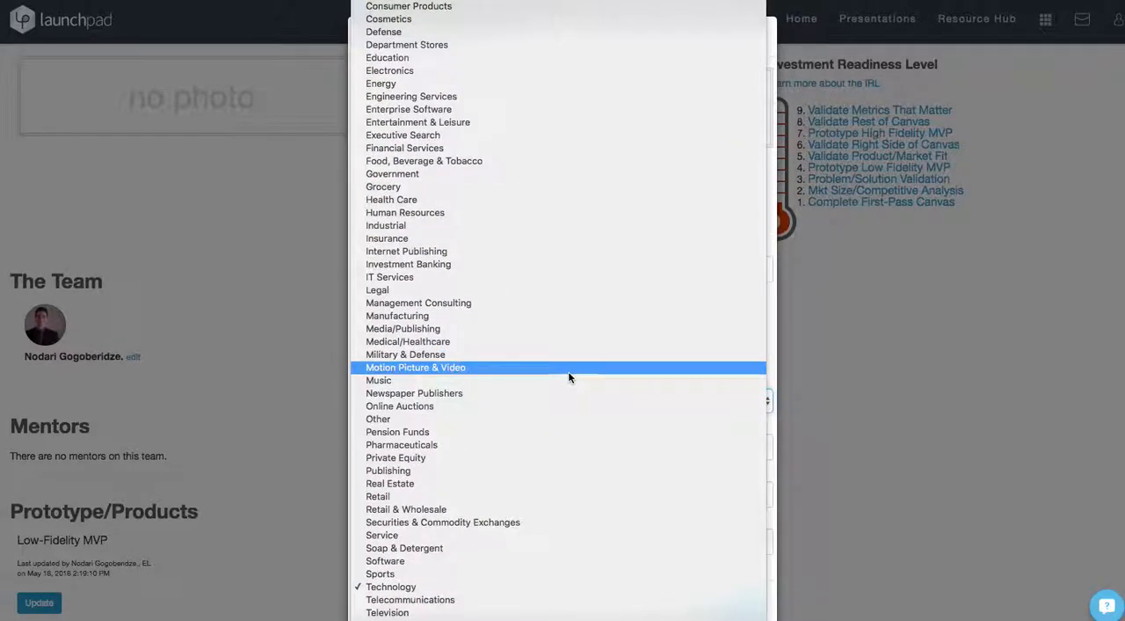
click(776, 473)
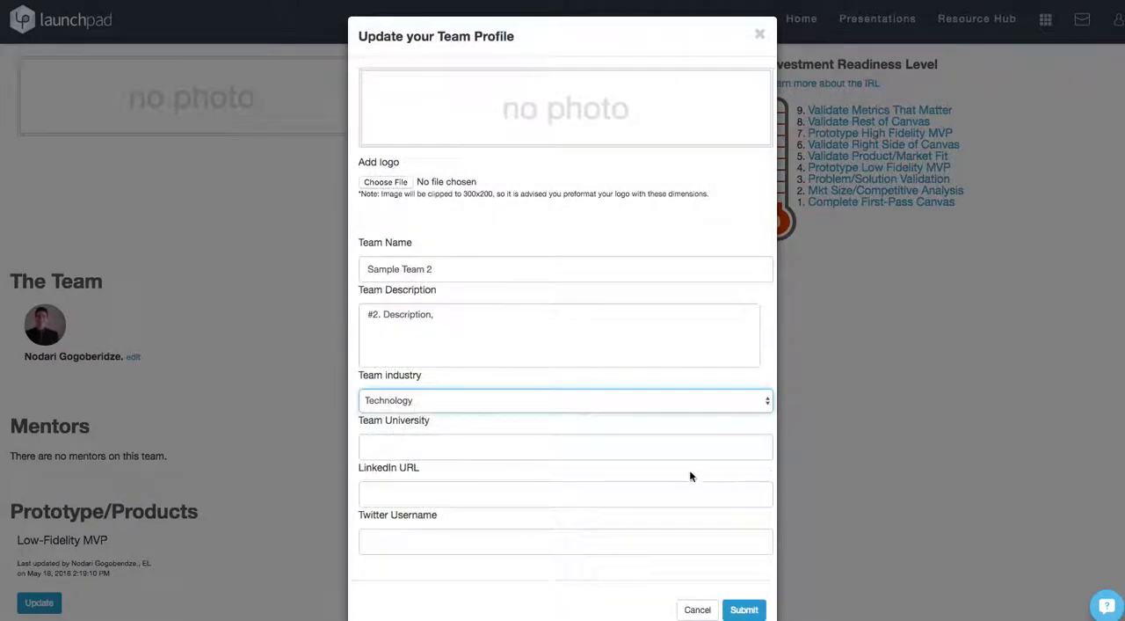
Leave the team university, LinkedIn URL and Twitter username blank and submit the updated team profile.
click(550, 445)
click(475, 493)
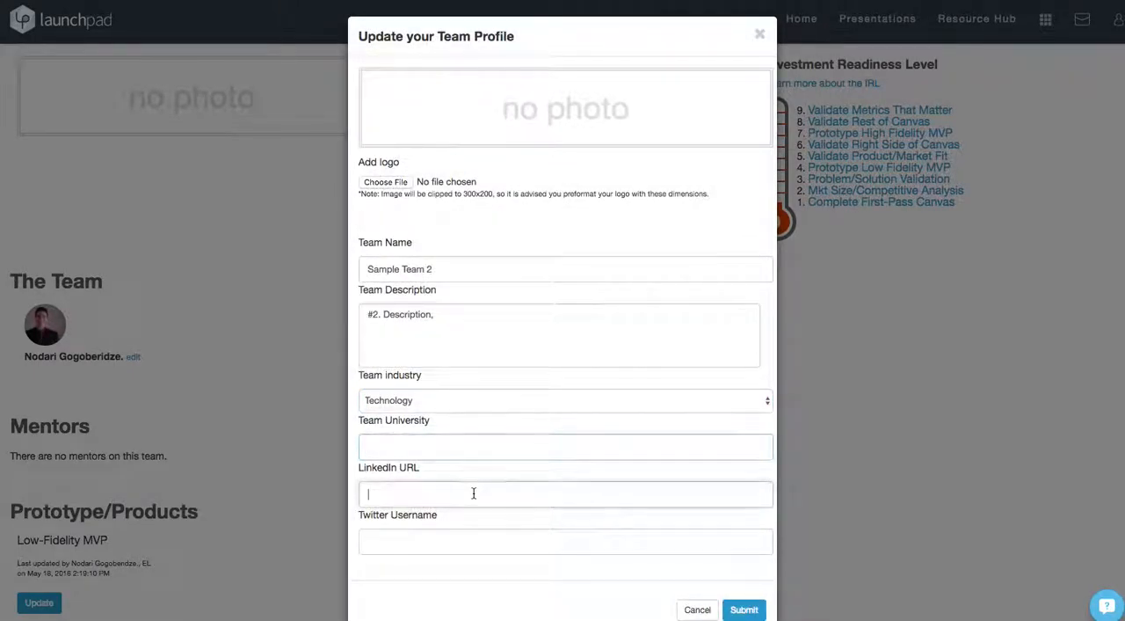
click(440, 546)
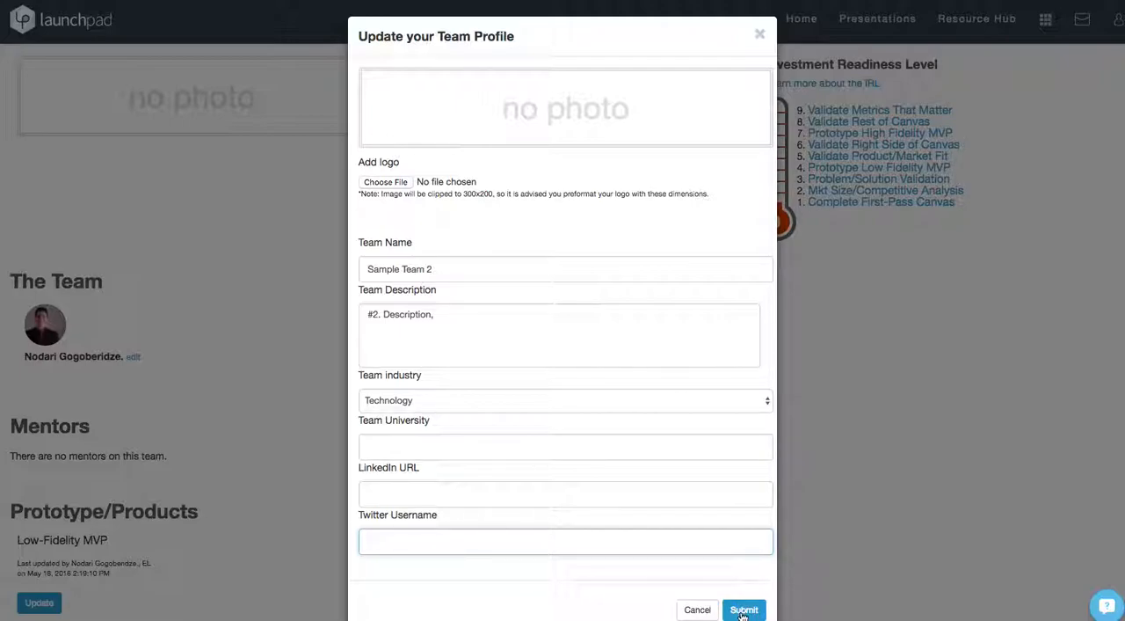
scroll(743, 615, down, 1)
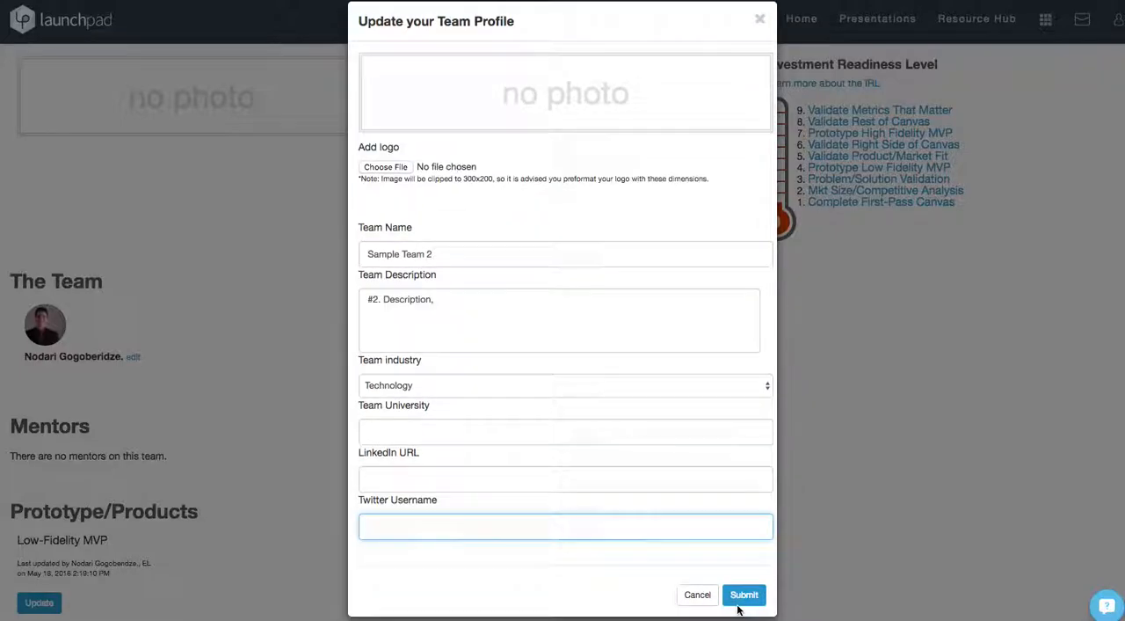
click(738, 597)
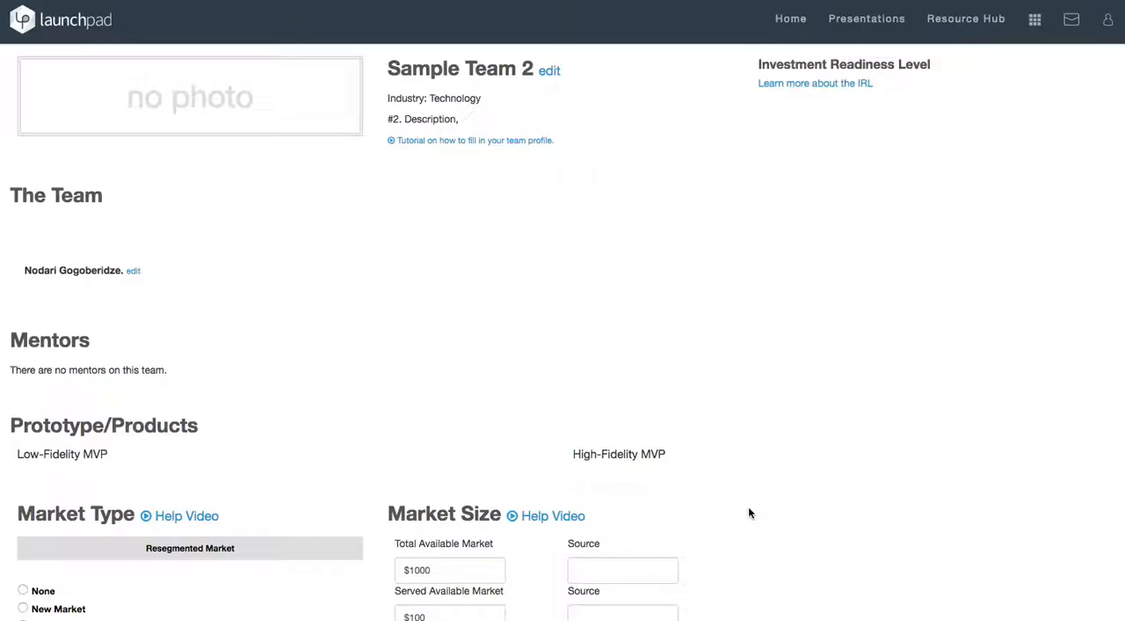
Open the team member's profile for editing and remove the trailing period from the last name.
scroll(273, 321, down, 1)
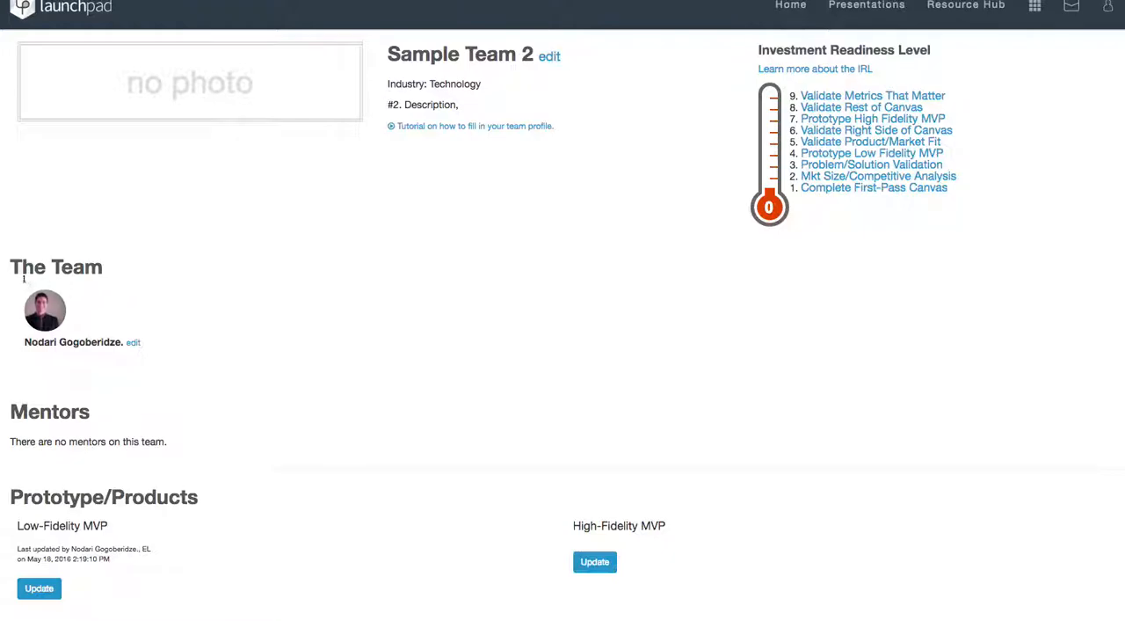
drag(11, 267, 123, 268)
click(245, 307)
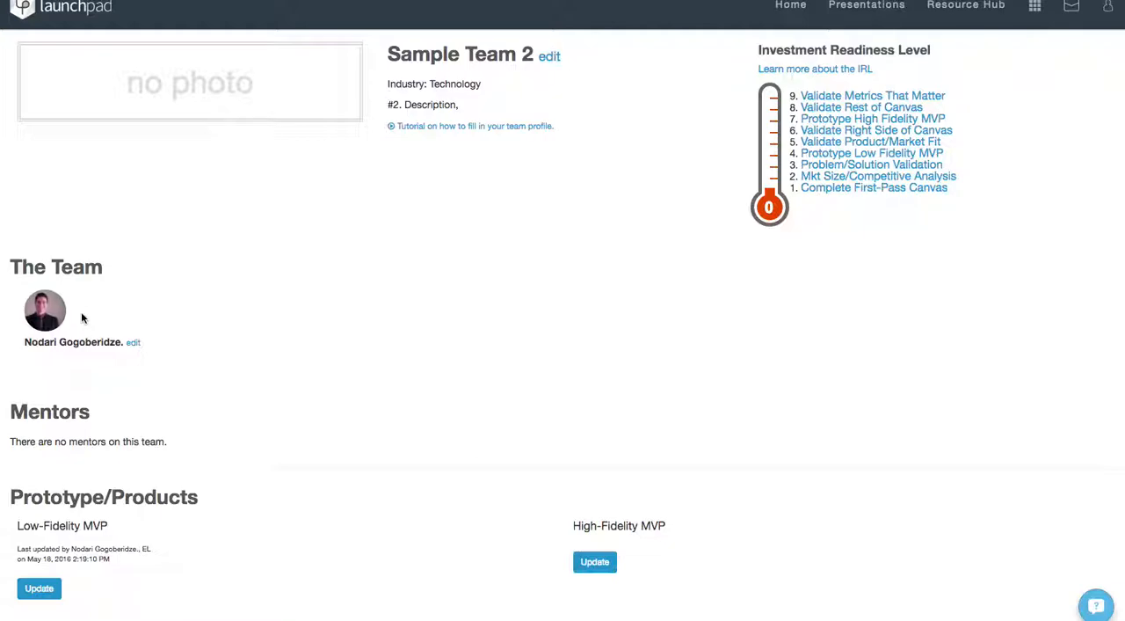
click(134, 343)
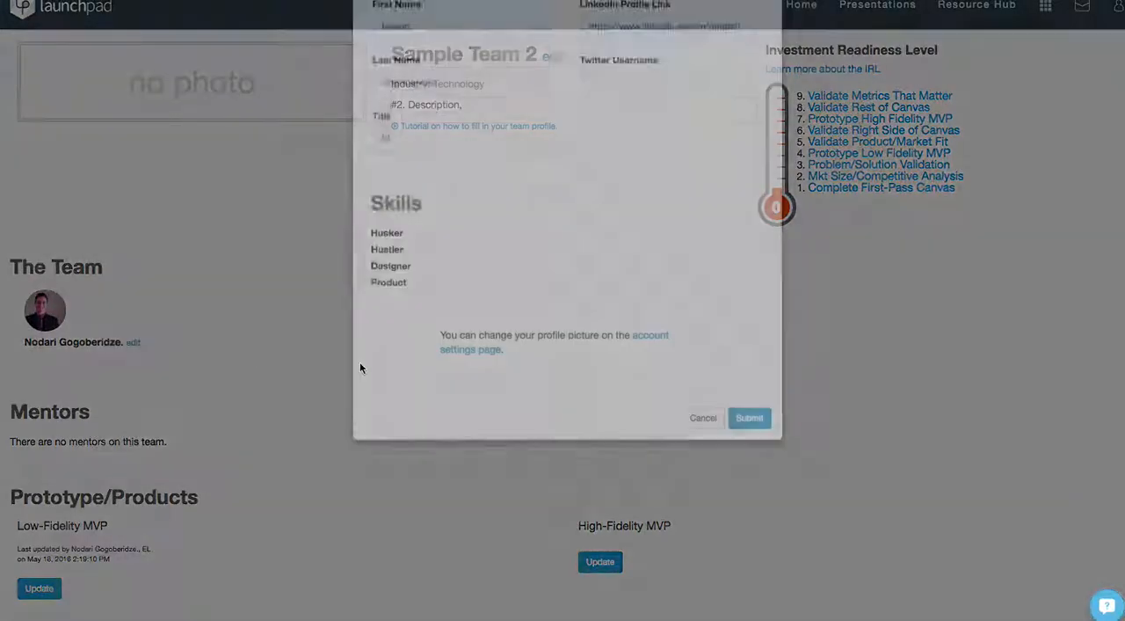
click(422, 104)
click(452, 158)
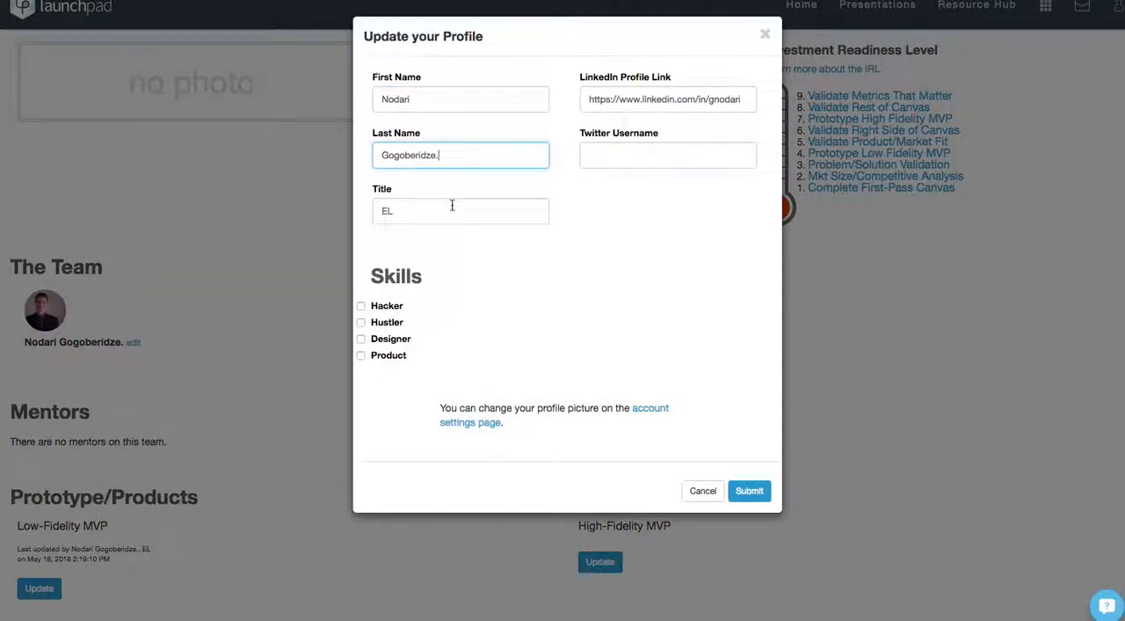
key(BackSpace)
click(450, 211)
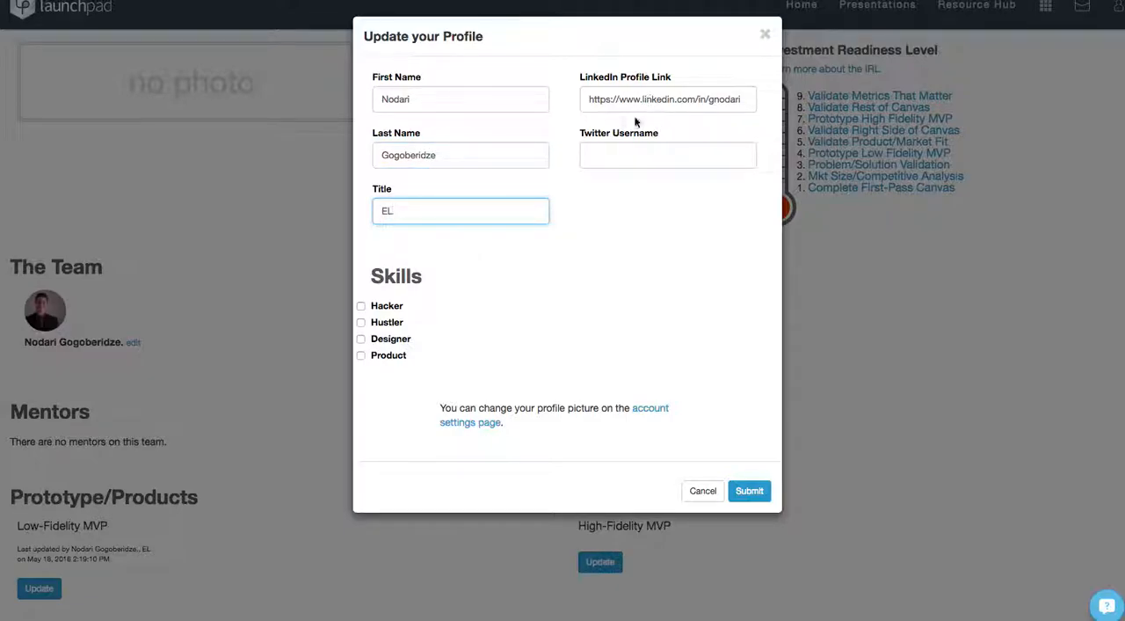
click(621, 99)
click(621, 154)
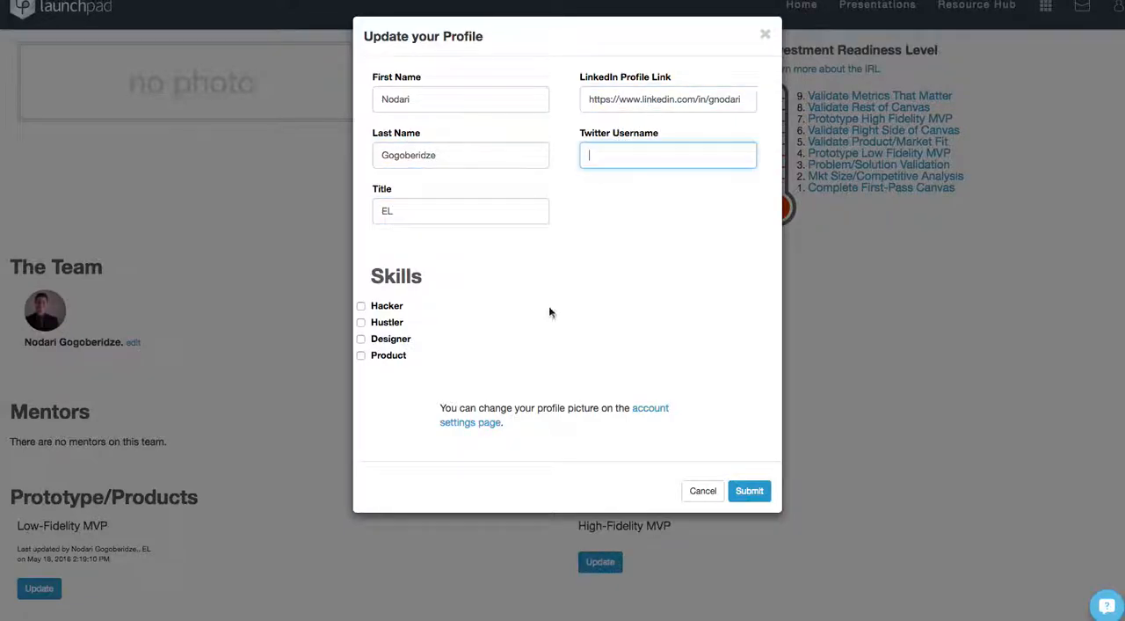
click(604, 298)
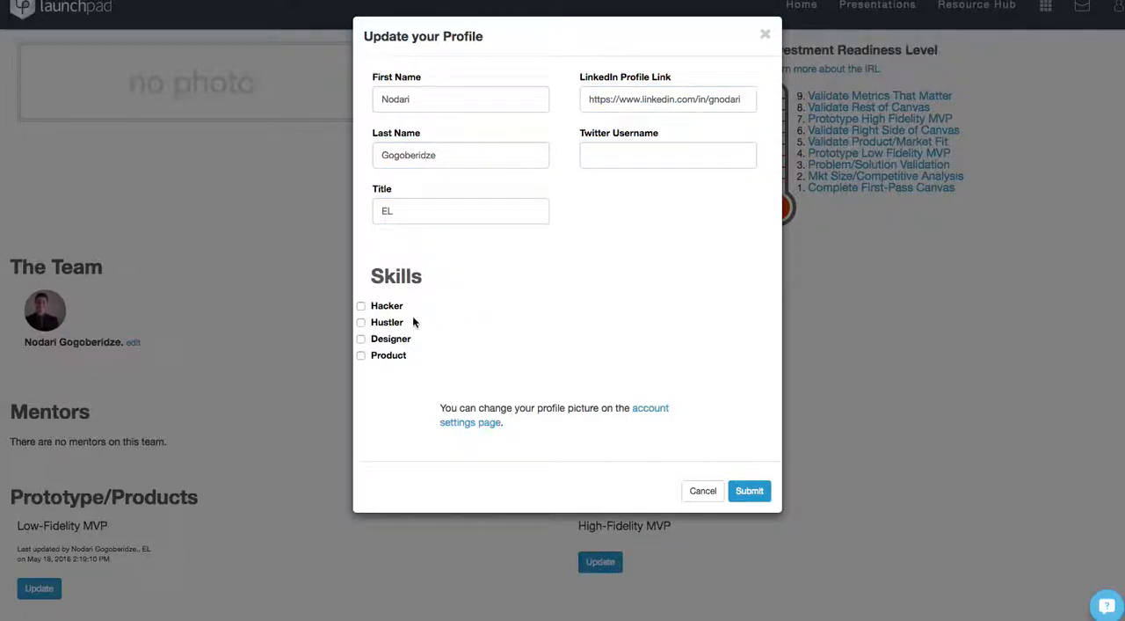
click(387, 307)
click(388, 324)
click(389, 339)
click(390, 340)
click(390, 323)
click(390, 307)
Mark Designer and Hacker as the member's skills and submit the profile.
click(373, 338)
click(388, 308)
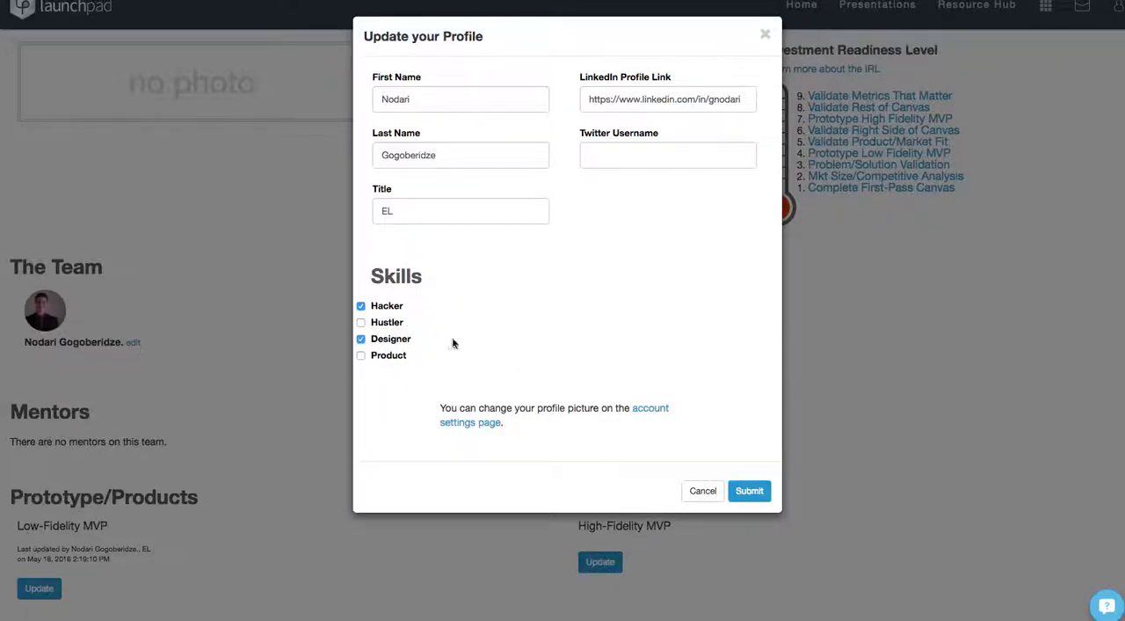
click(747, 492)
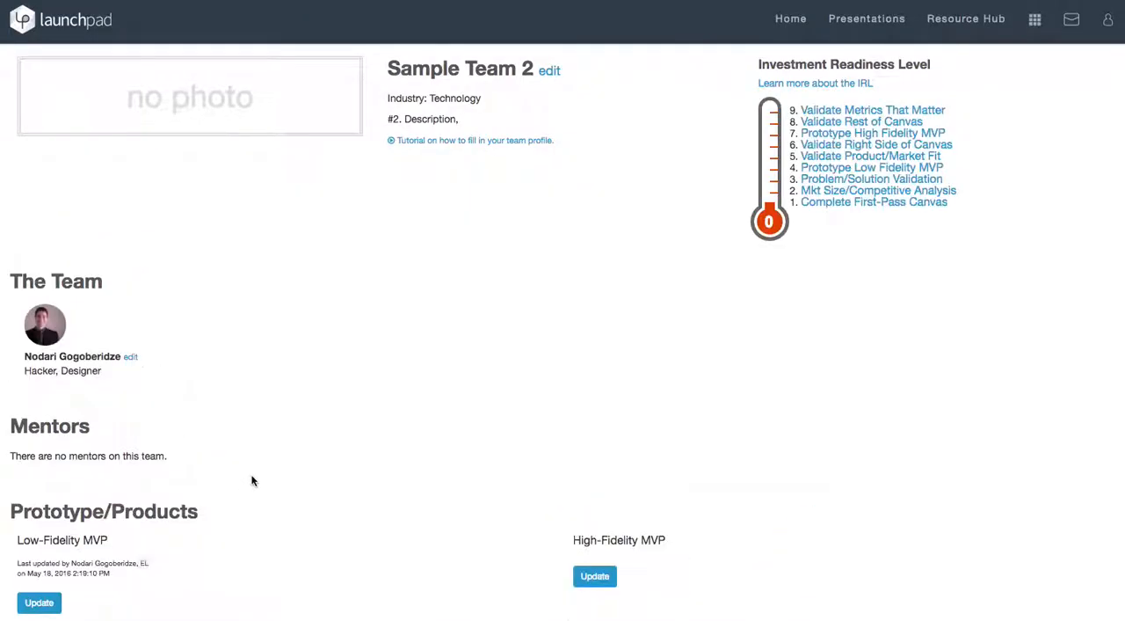
Open the Low-Fidelity MVP update form, check its URL and file upload options, and save it with the fields blank.
scroll(274, 388, down, 2)
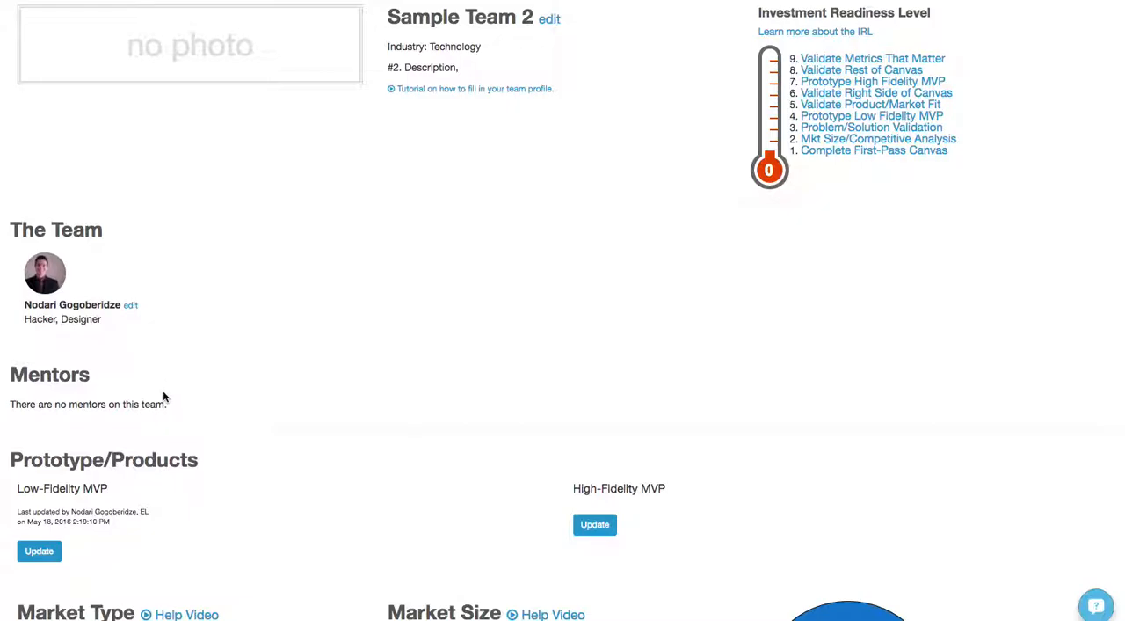
scroll(157, 398, down, 2)
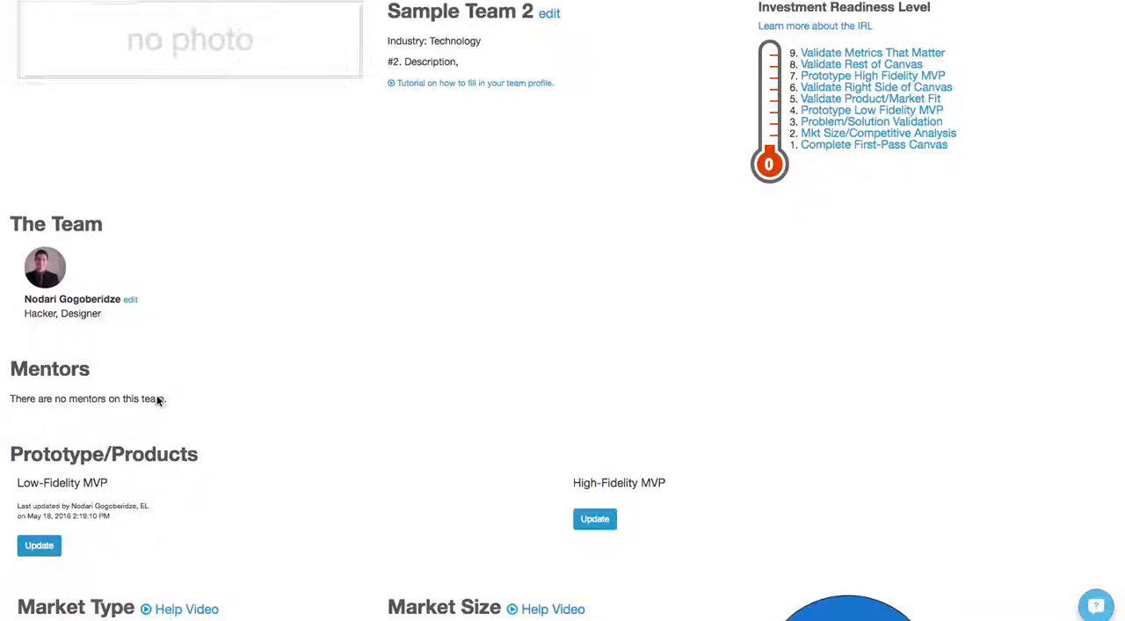
scroll(159, 410, down, 3)
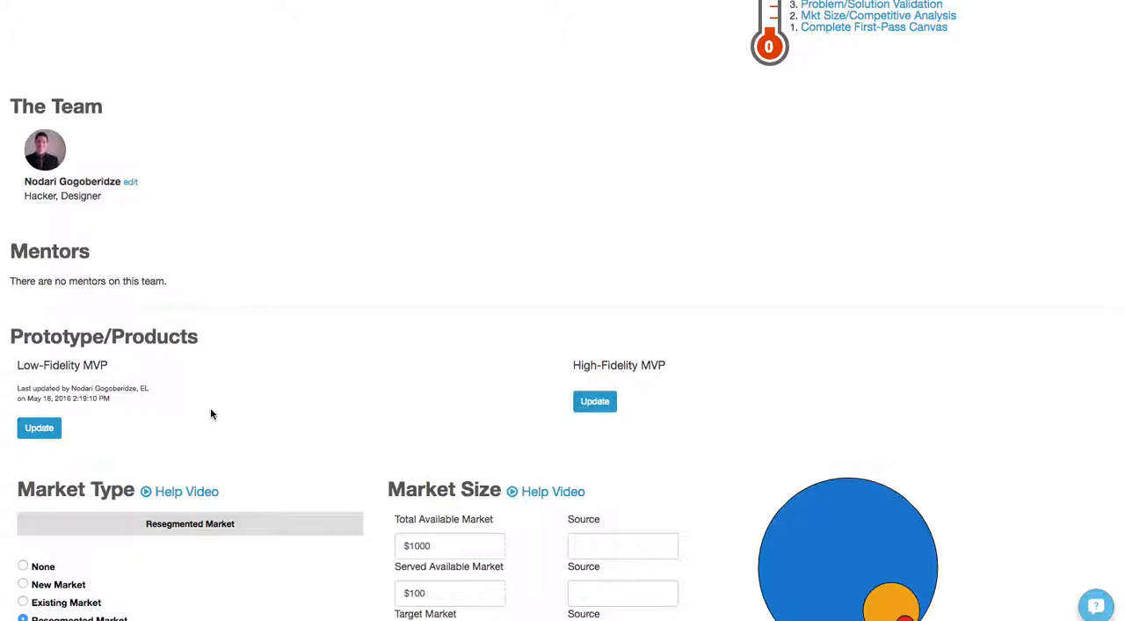
click(37, 430)
scroll(126, 410, down, 2)
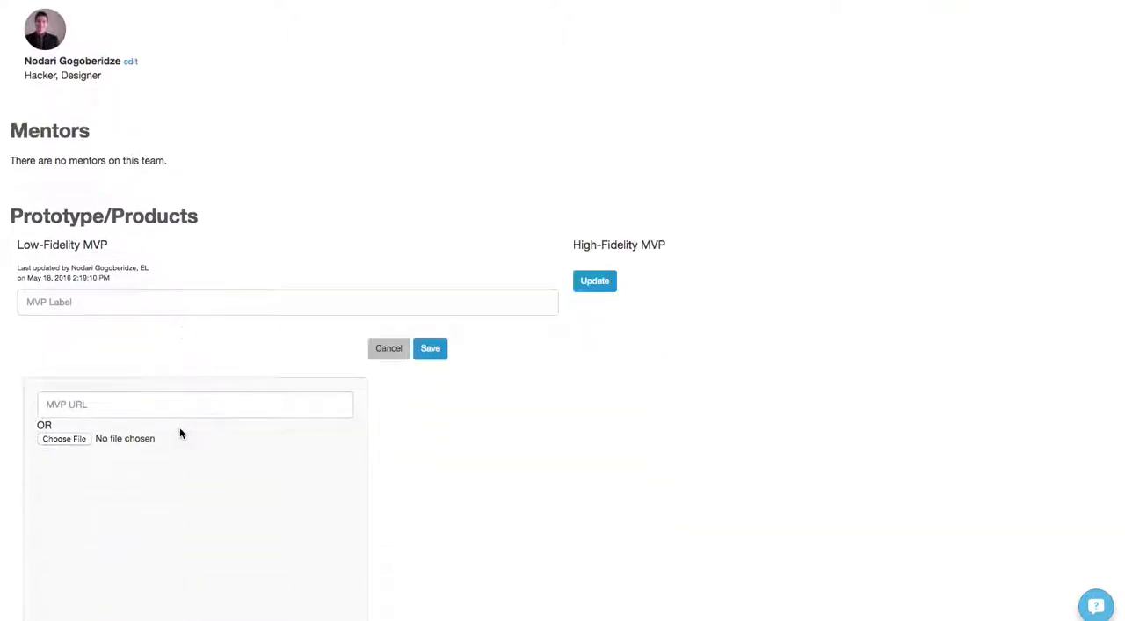
click(113, 409)
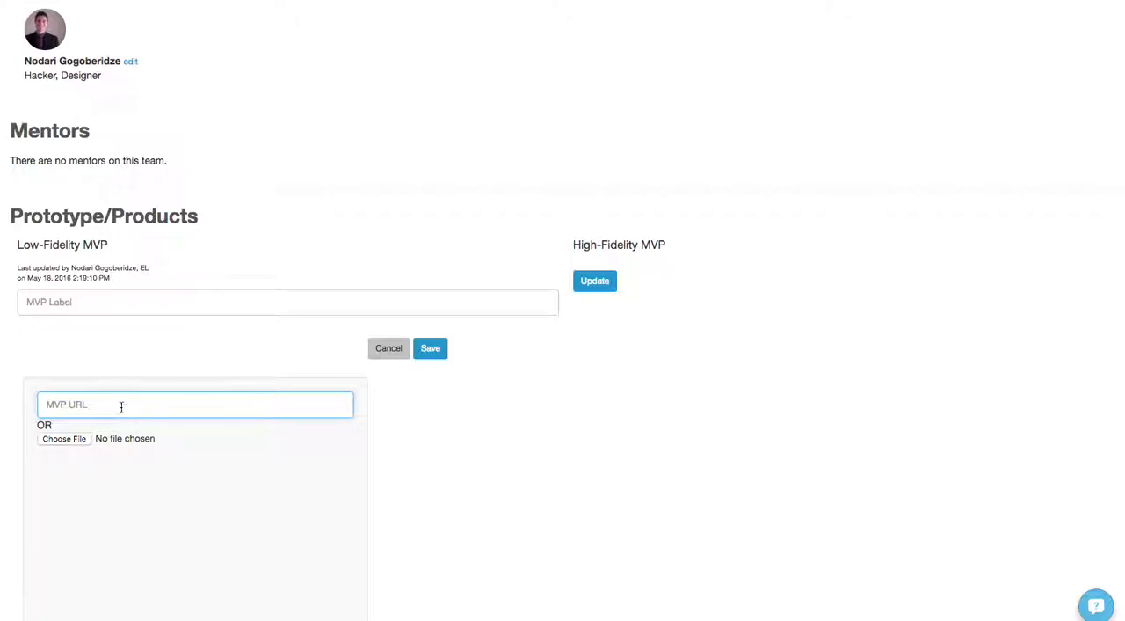
click(74, 444)
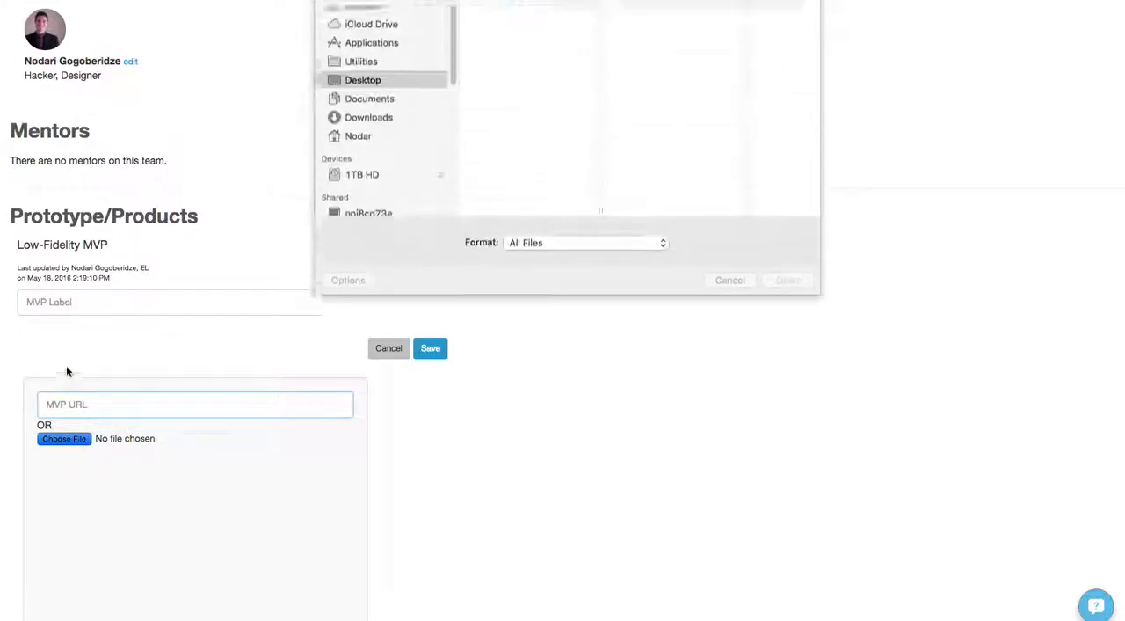
click(726, 296)
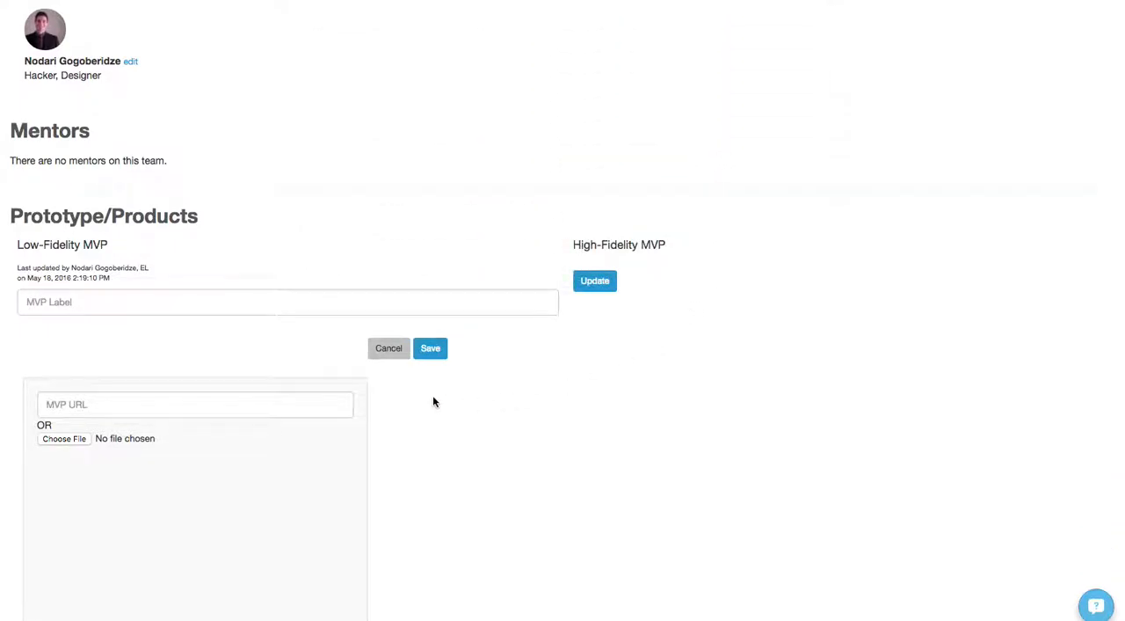
scroll(431, 396, down, 1)
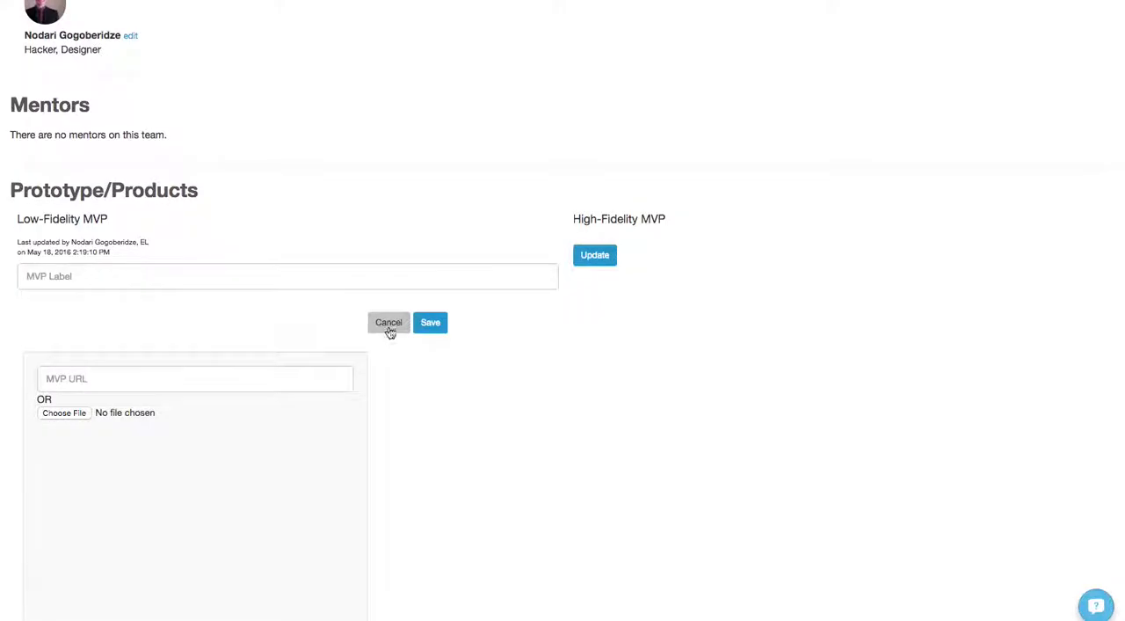
click(429, 323)
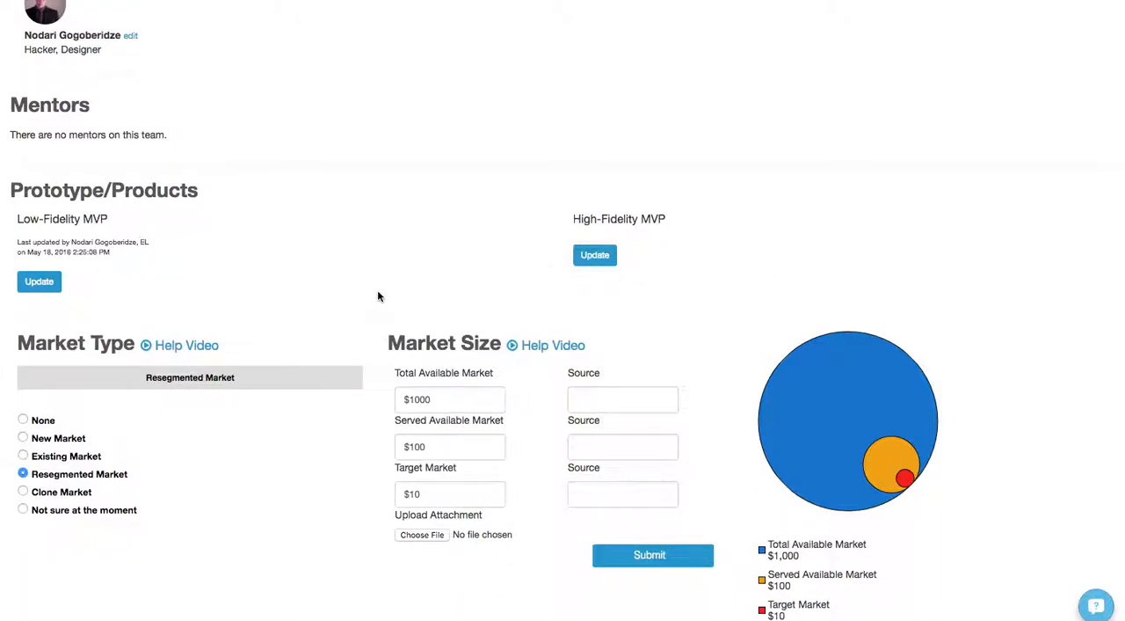
Set the team's market type to Existing Market.
scroll(378, 292, down, 3)
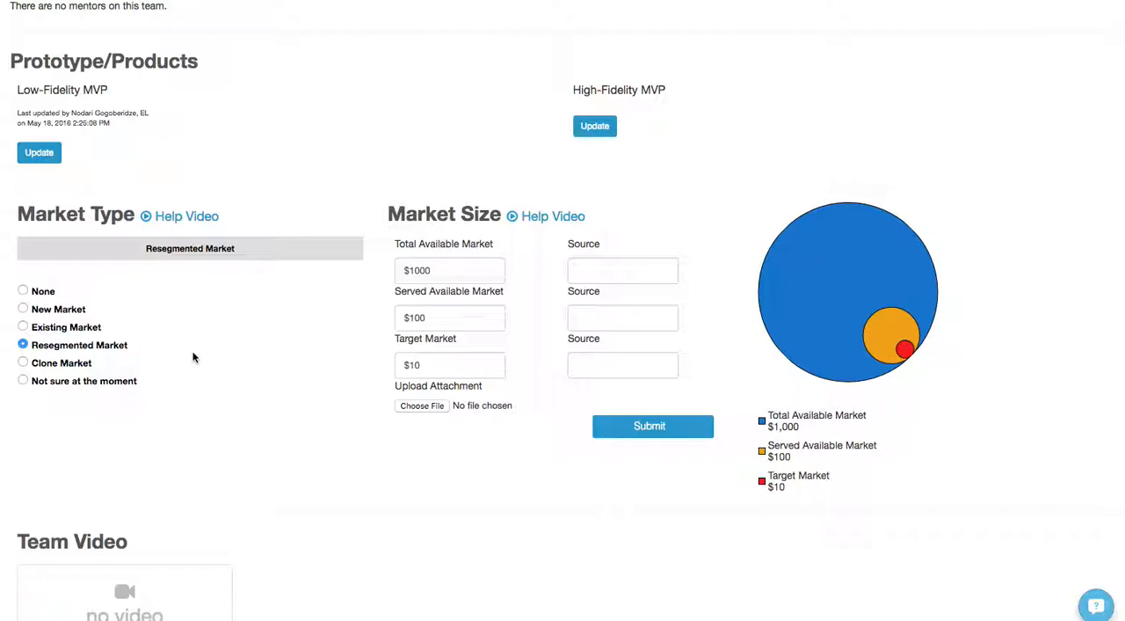
click(58, 329)
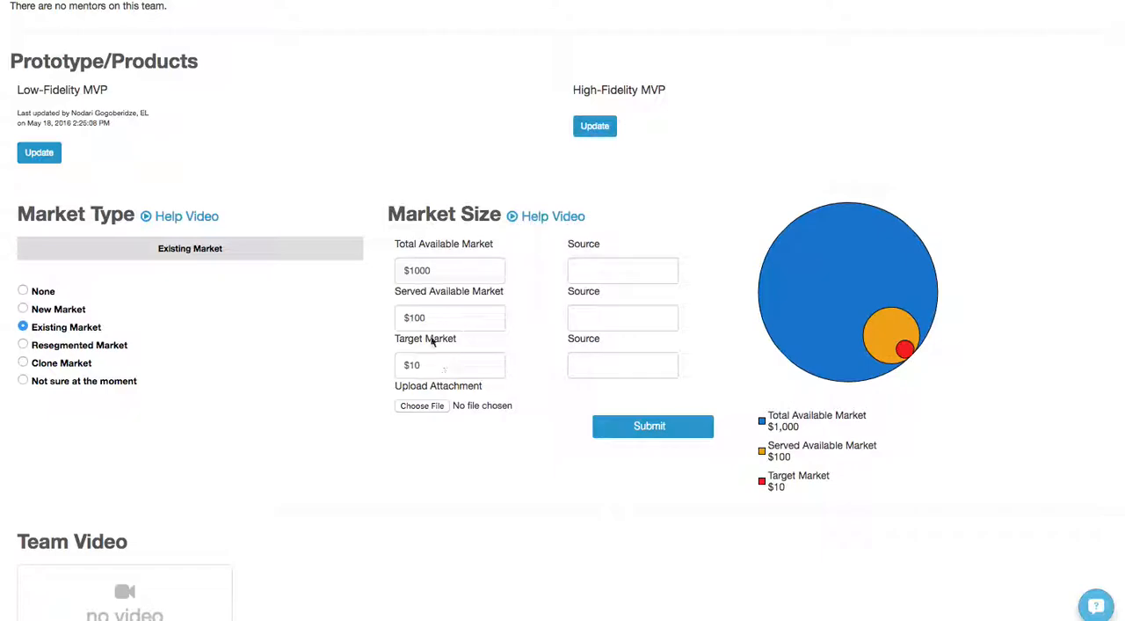
Examine the Market Size amount fields for total available, served available and target market, together with their source fields.
click(455, 274)
click(455, 312)
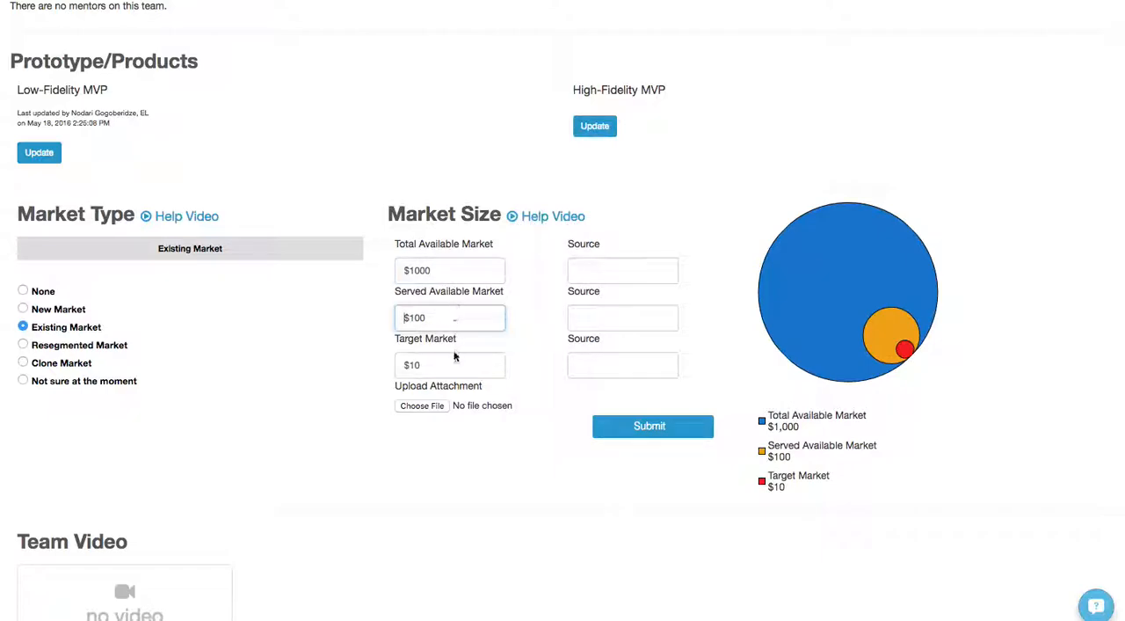
click(442, 263)
click(450, 322)
click(454, 368)
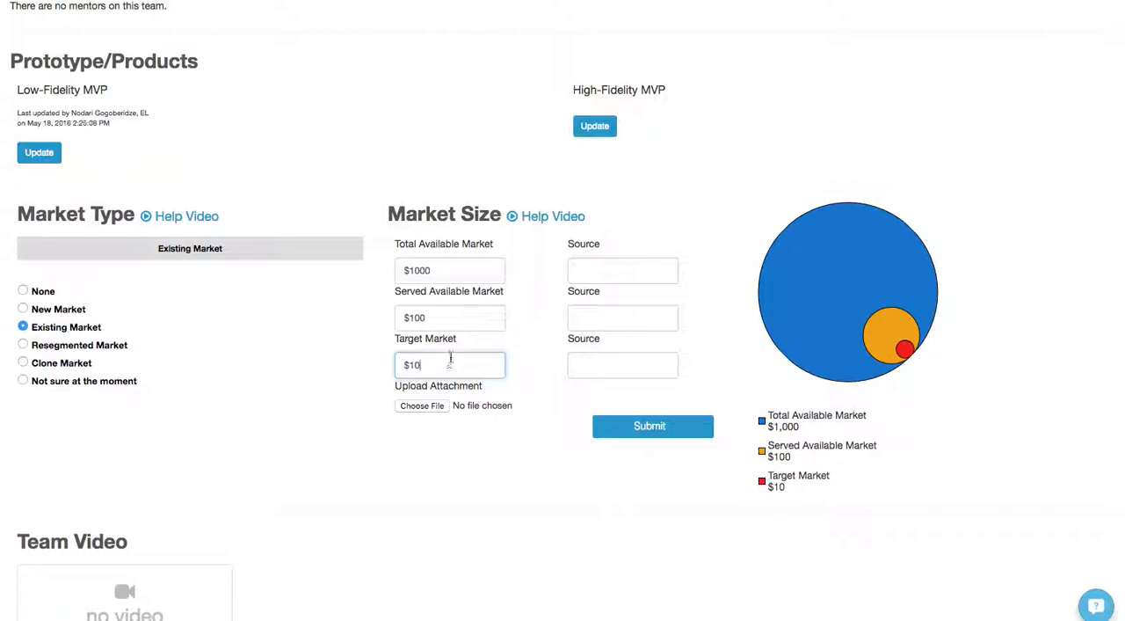
click(606, 275)
click(604, 318)
click(602, 362)
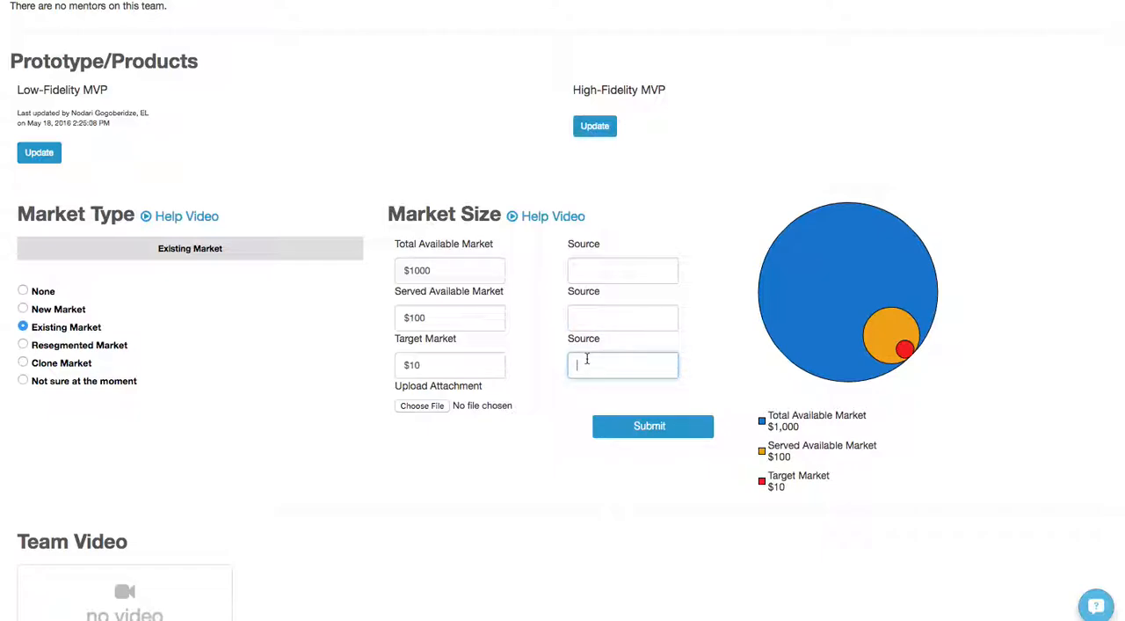
click(613, 323)
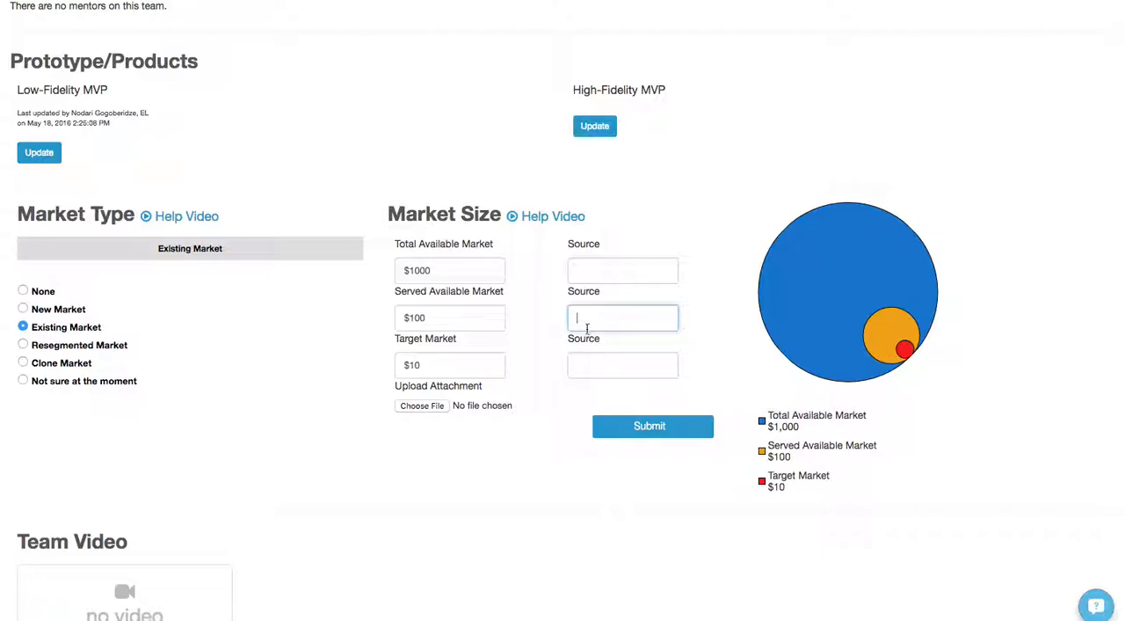
drag(406, 316, 457, 317)
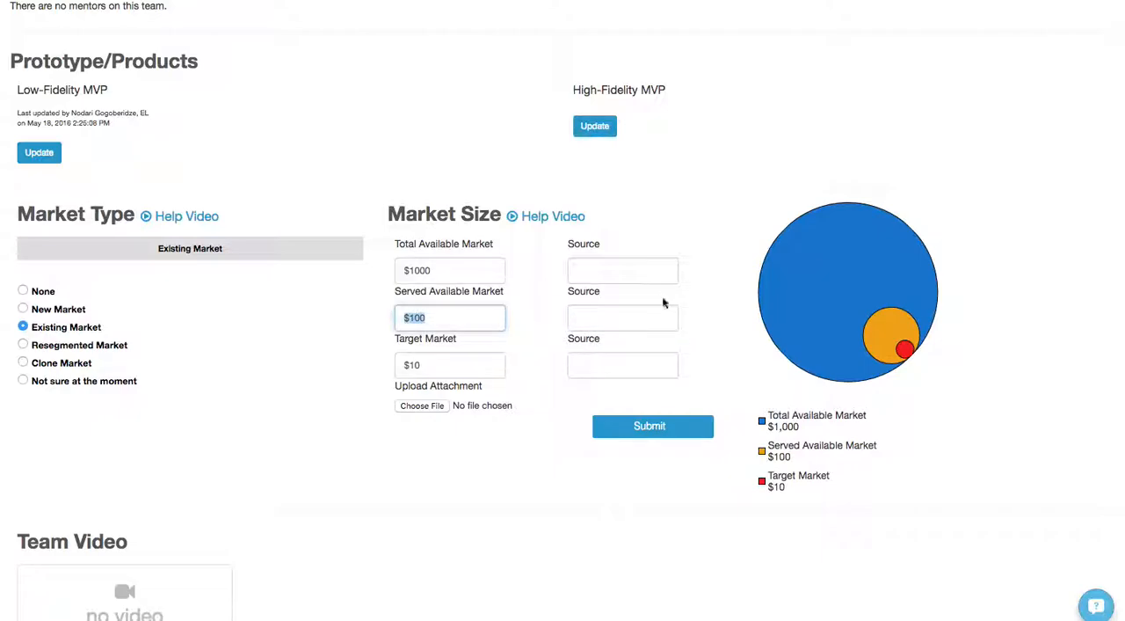
click(621, 316)
click(603, 269)
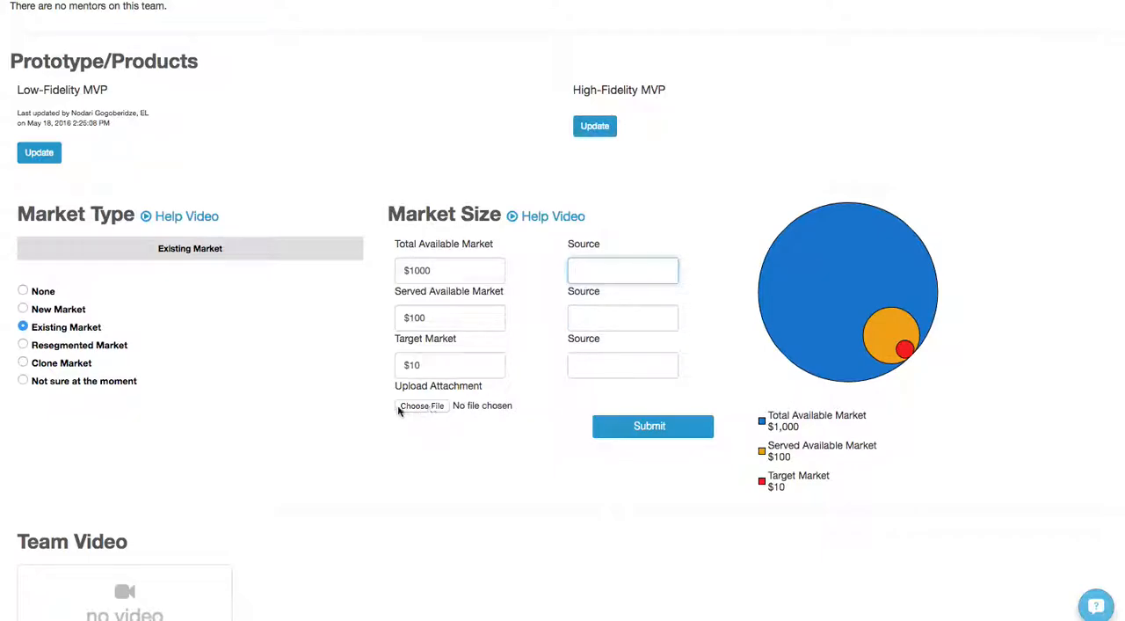
Check the market size attachment upload without choosing a file, and submit the Market Size form with its existing amounts.
click(424, 411)
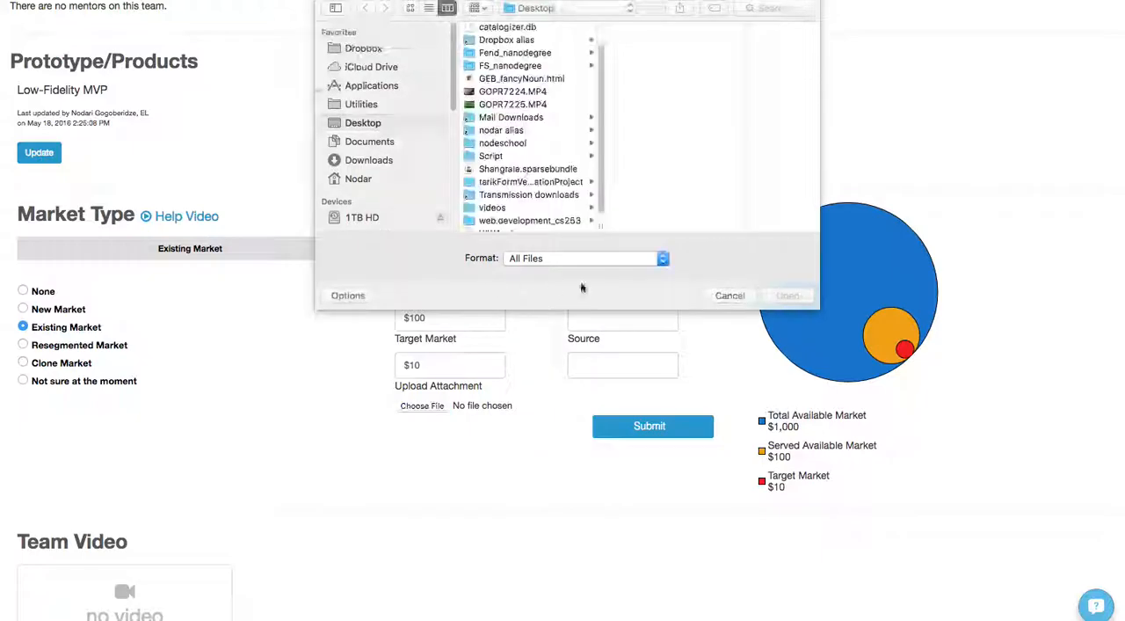
click(735, 297)
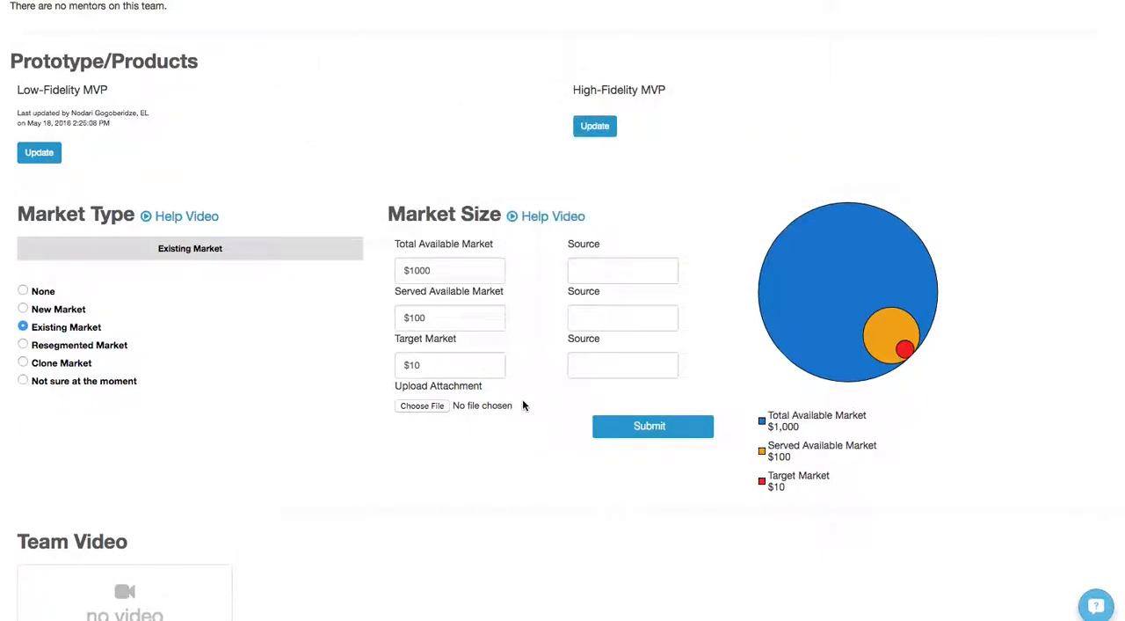
click(653, 429)
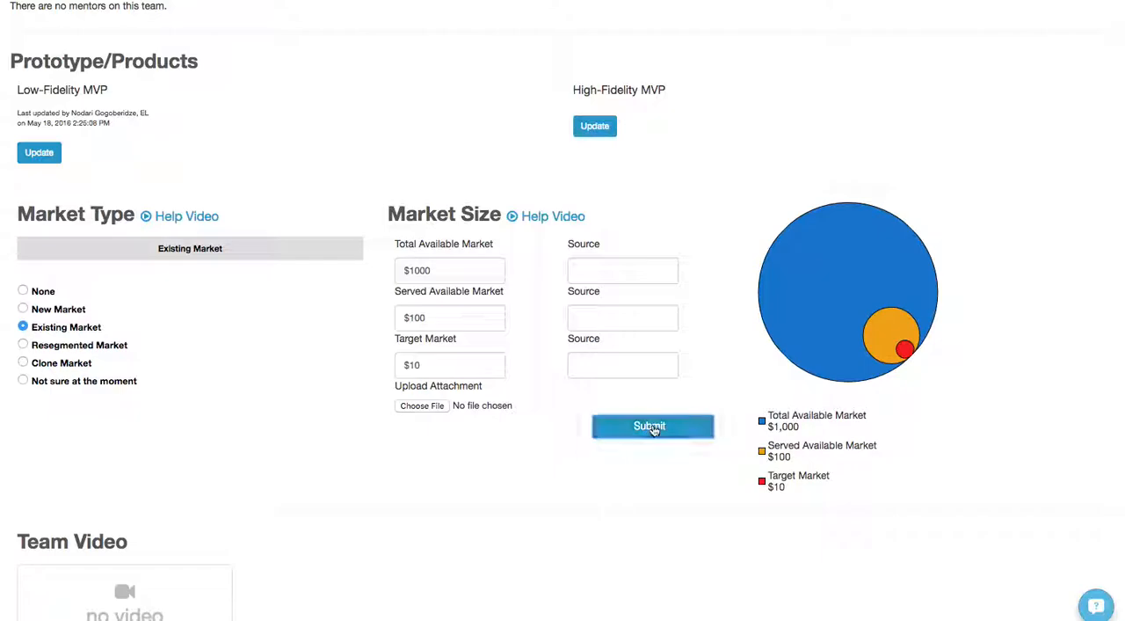
scroll(573, 352, down, 3)
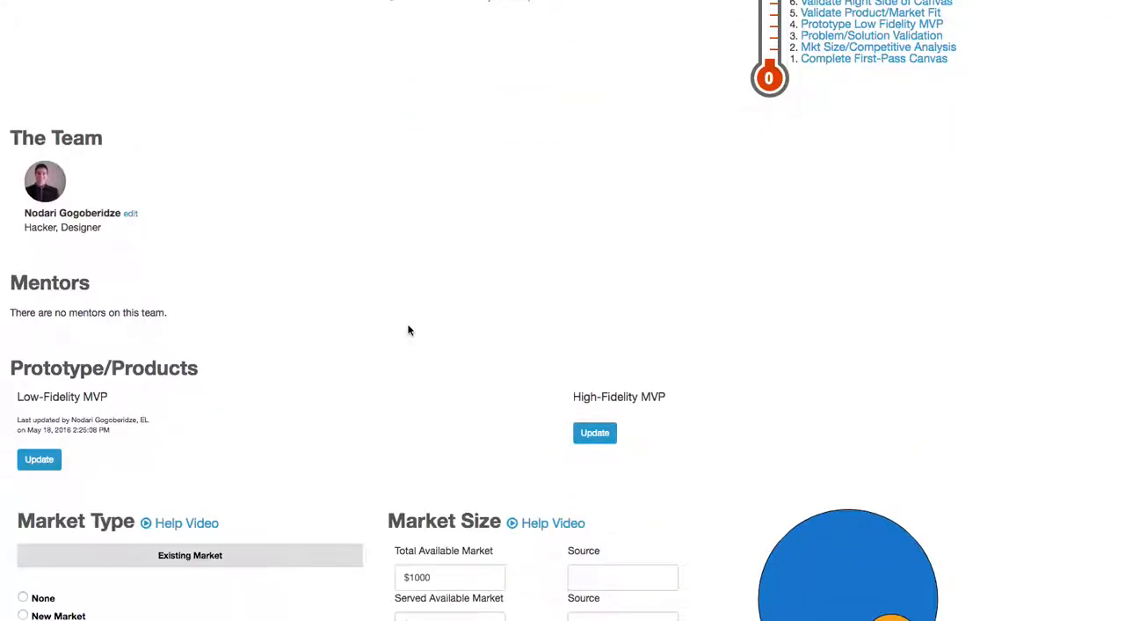
scroll(408, 330, down, 4)
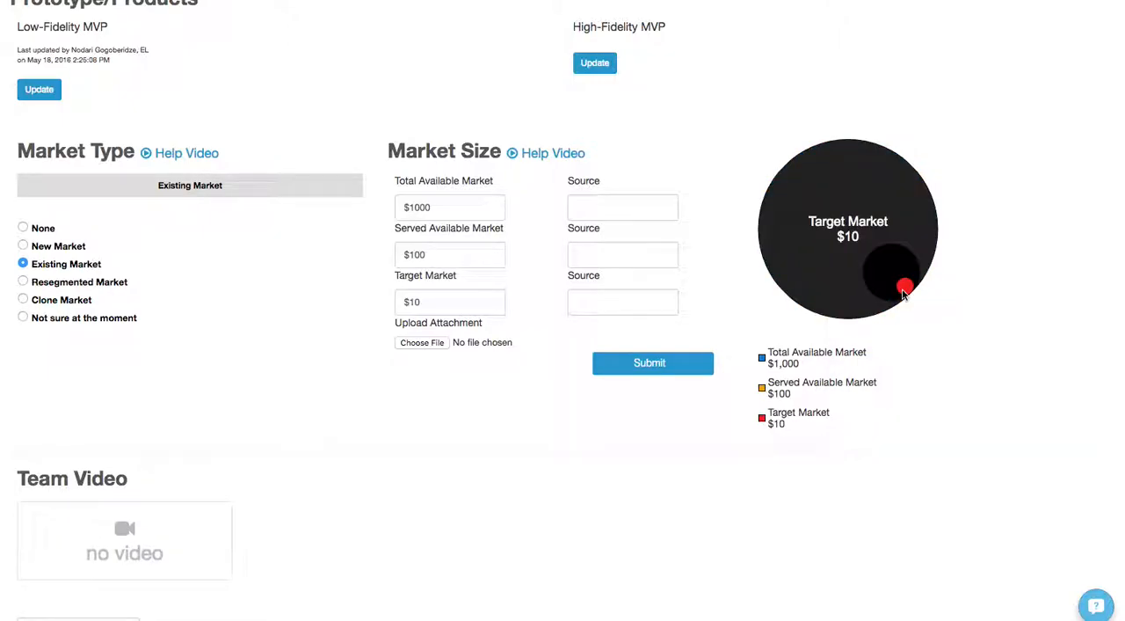
click(463, 213)
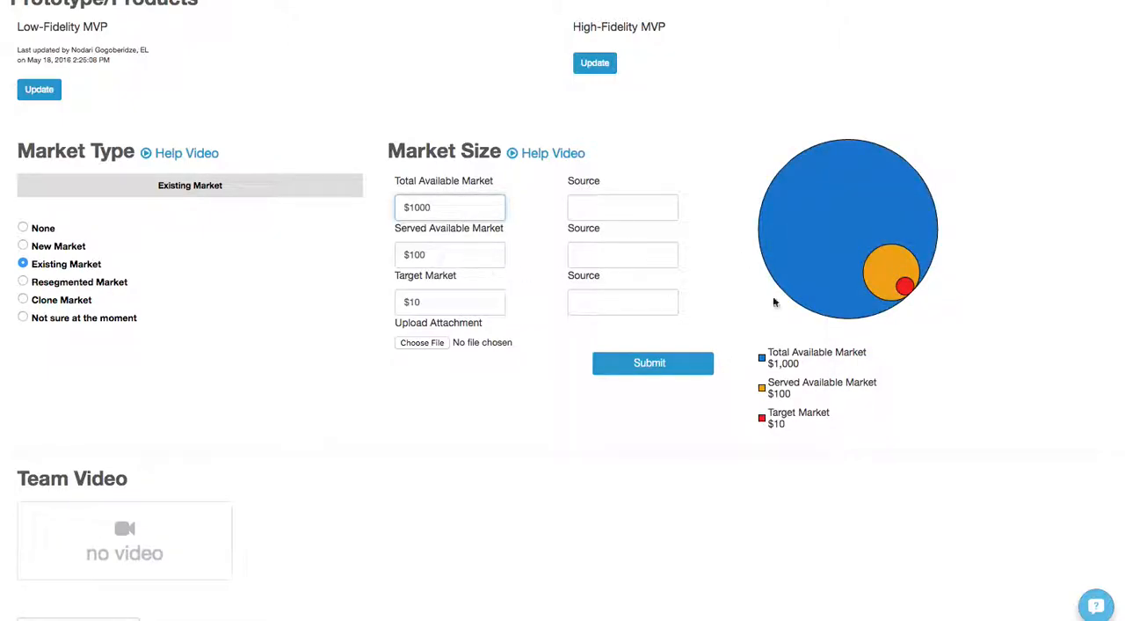
Examine the Team Video section with its YouTube URL field and the option for exporting the team profile.
scroll(237, 407, down, 1)
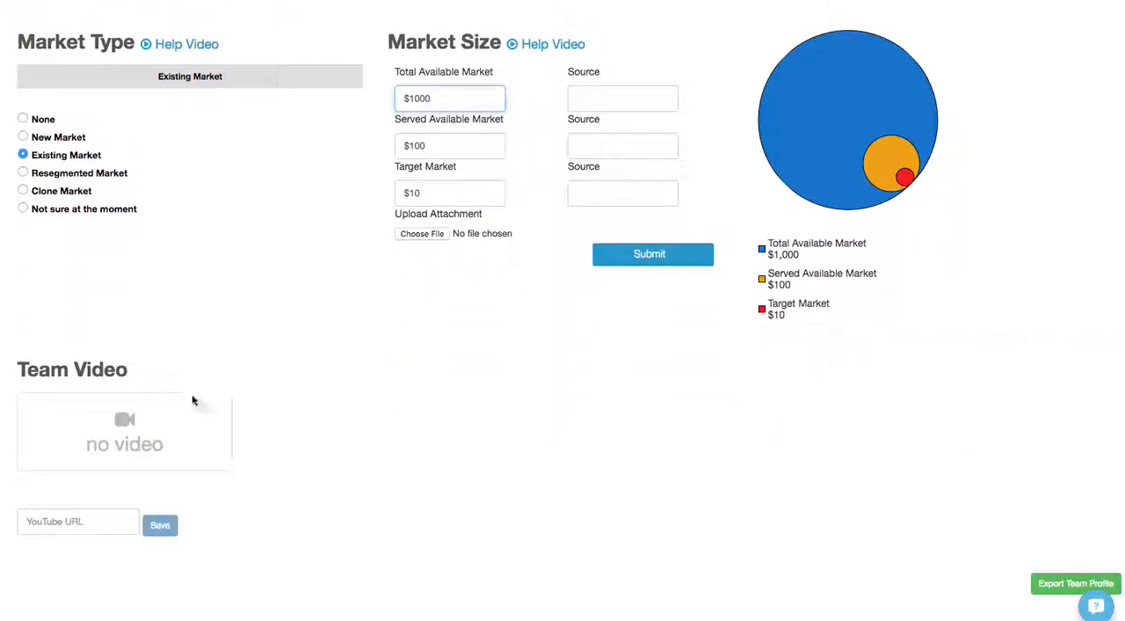
drag(25, 356, 179, 366)
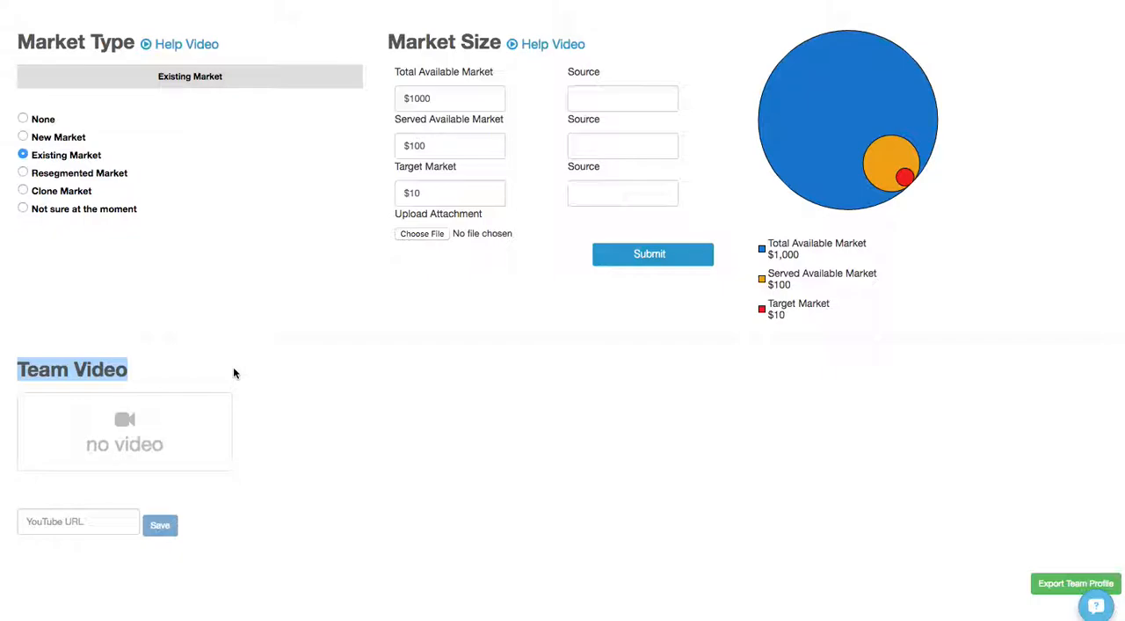
click(83, 524)
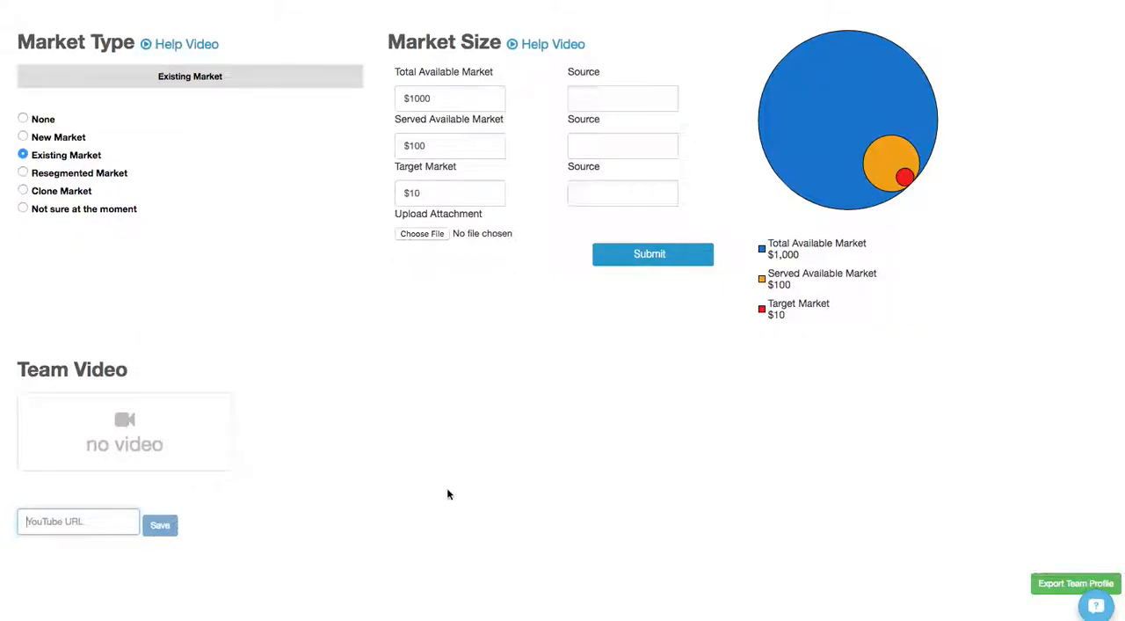
scroll(528, 497, down, 2)
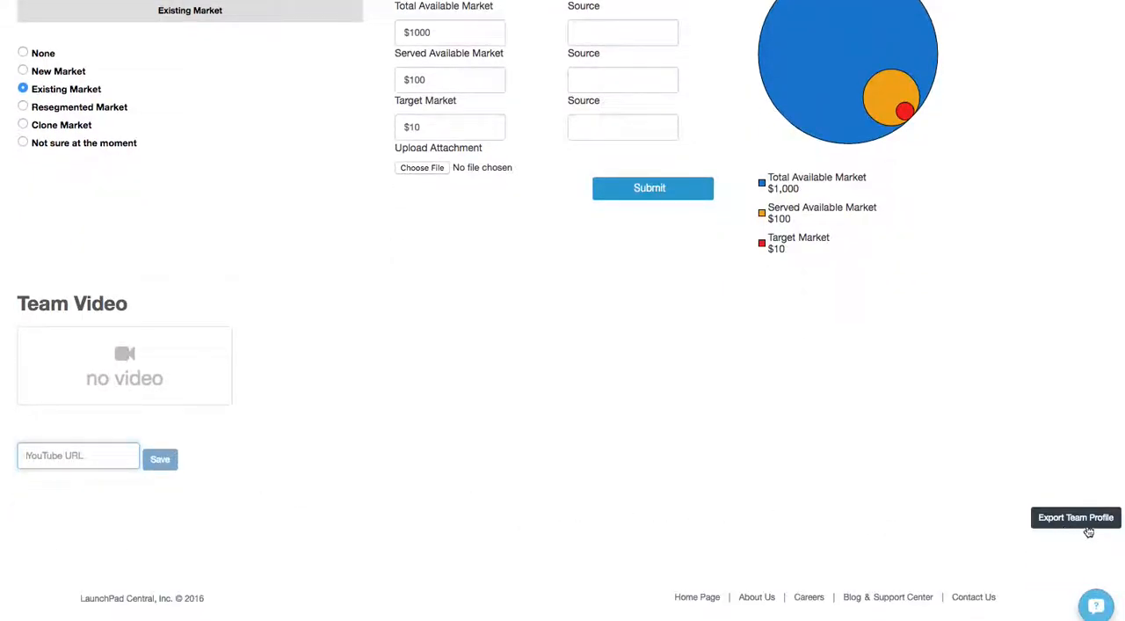
scroll(873, 534, up, 10)
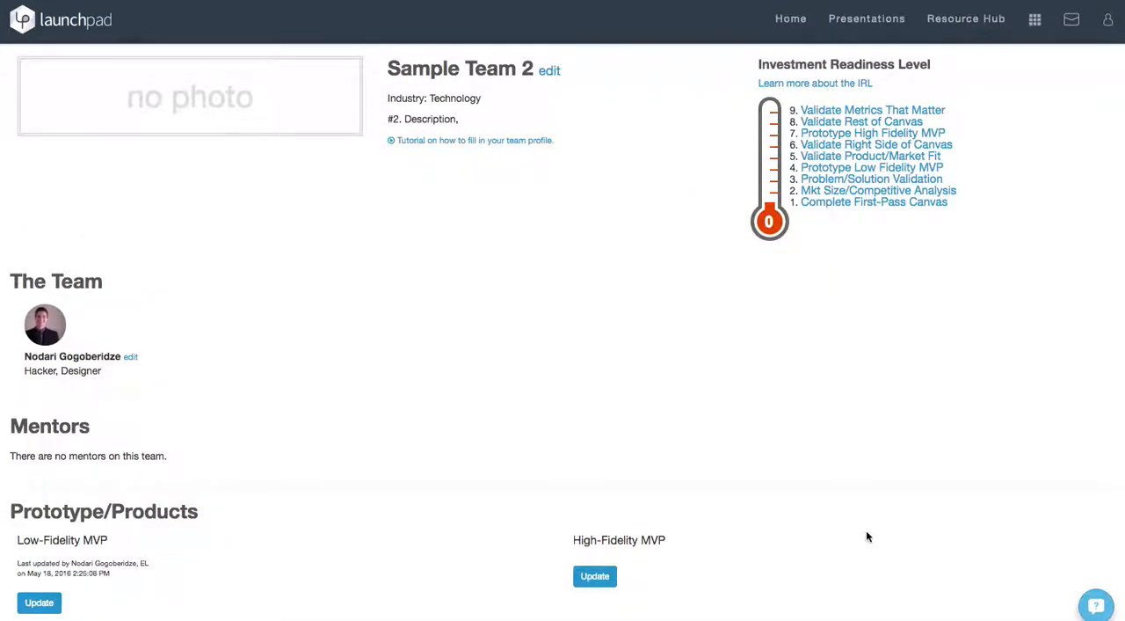
scroll(867, 533, down, 8)
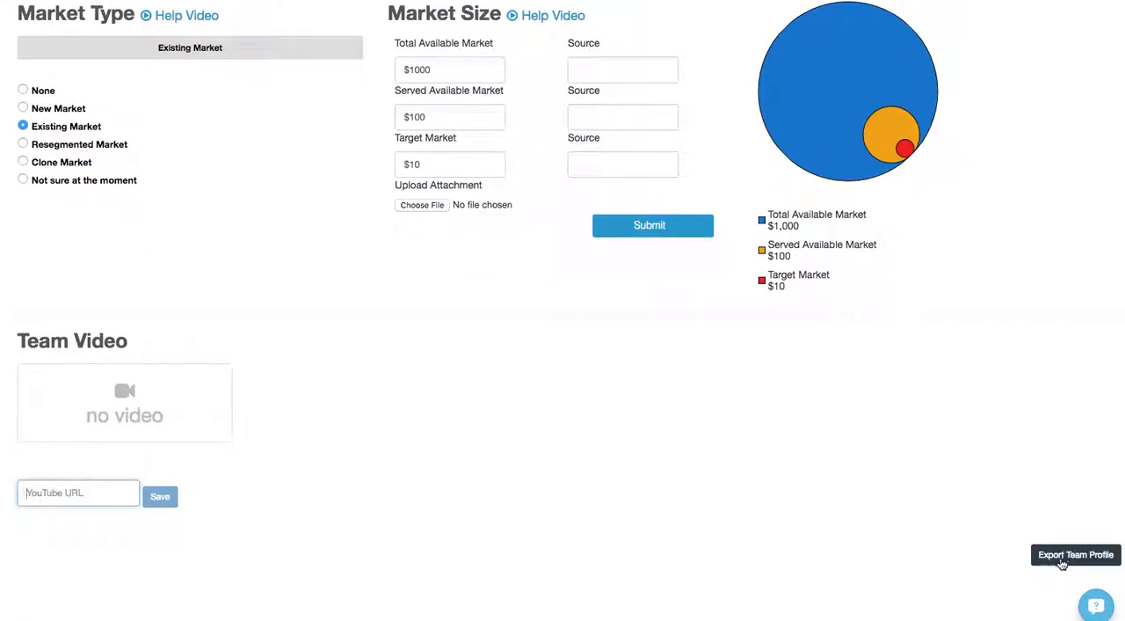
scroll(879, 492, up, 8)
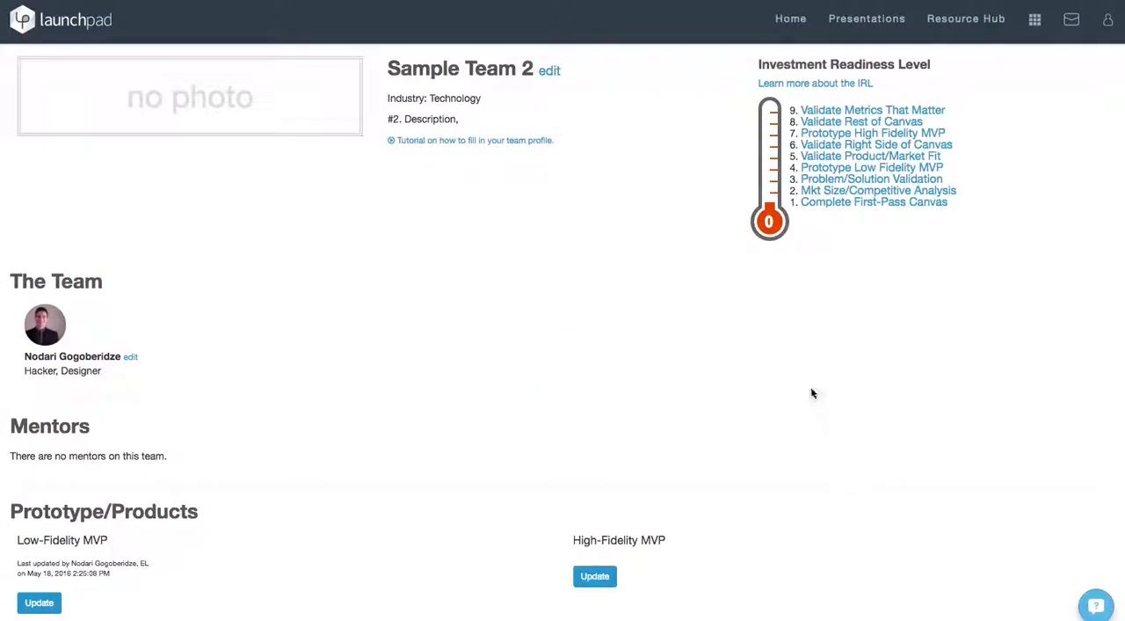
Open the page that explains the Investment Readiness Level and view the explanations of its individual levels.
drag(748, 60, 939, 70)
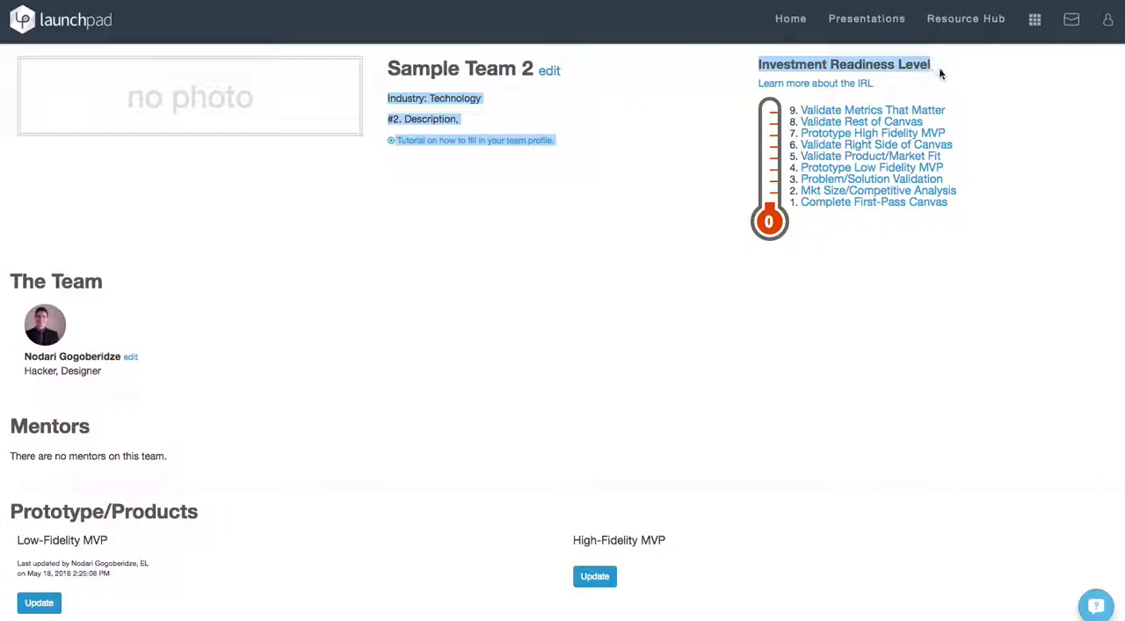
click(959, 84)
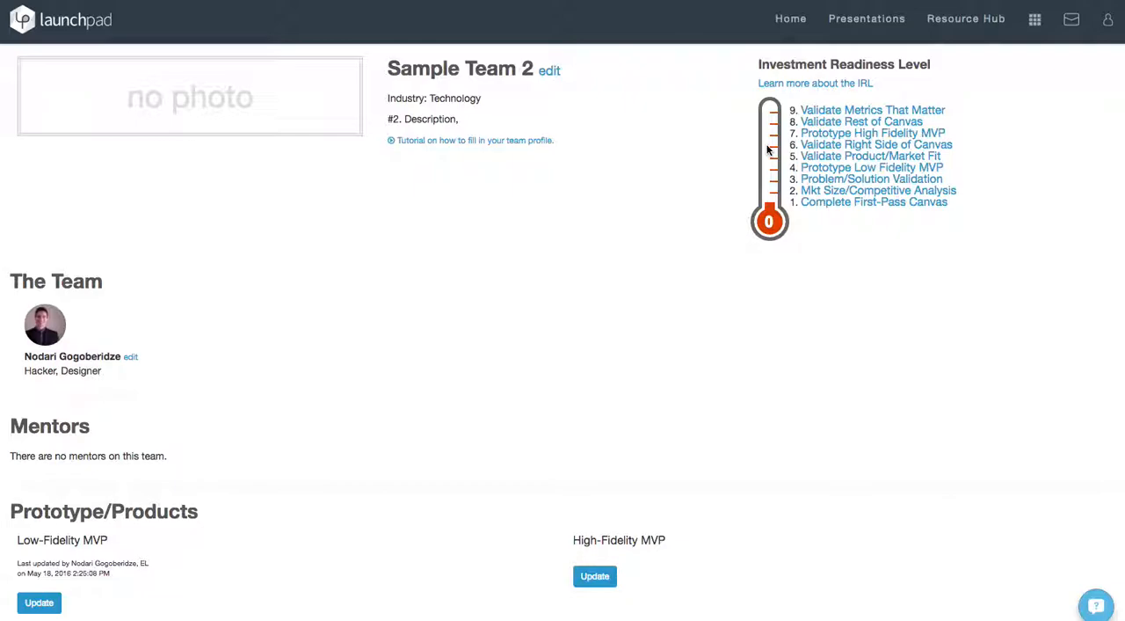
click(789, 91)
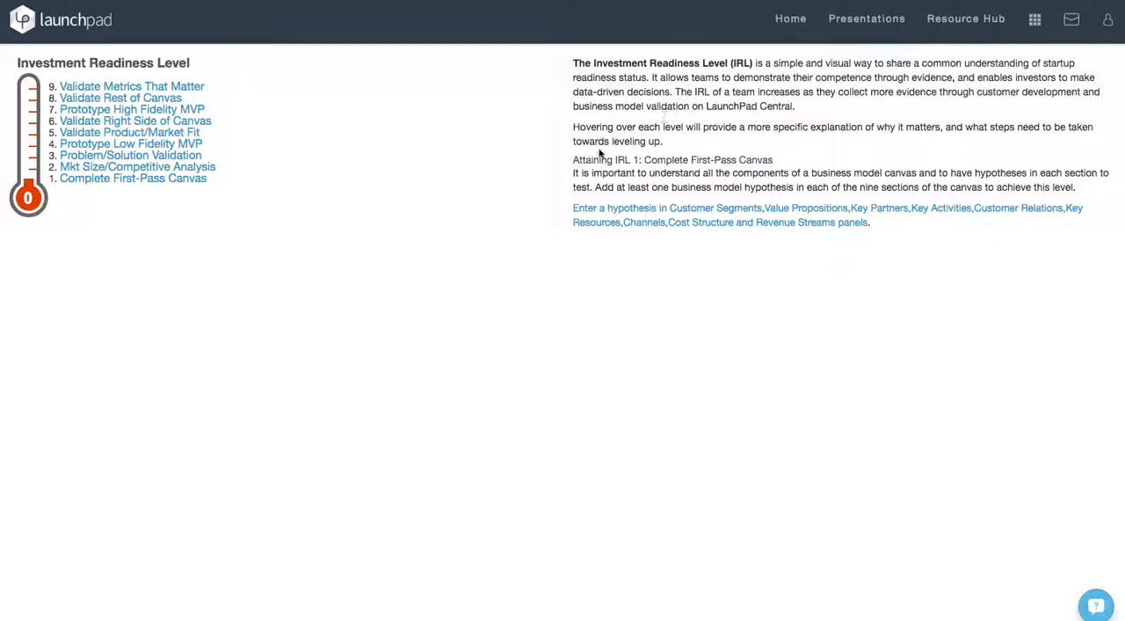
mouse_move(120, 98)
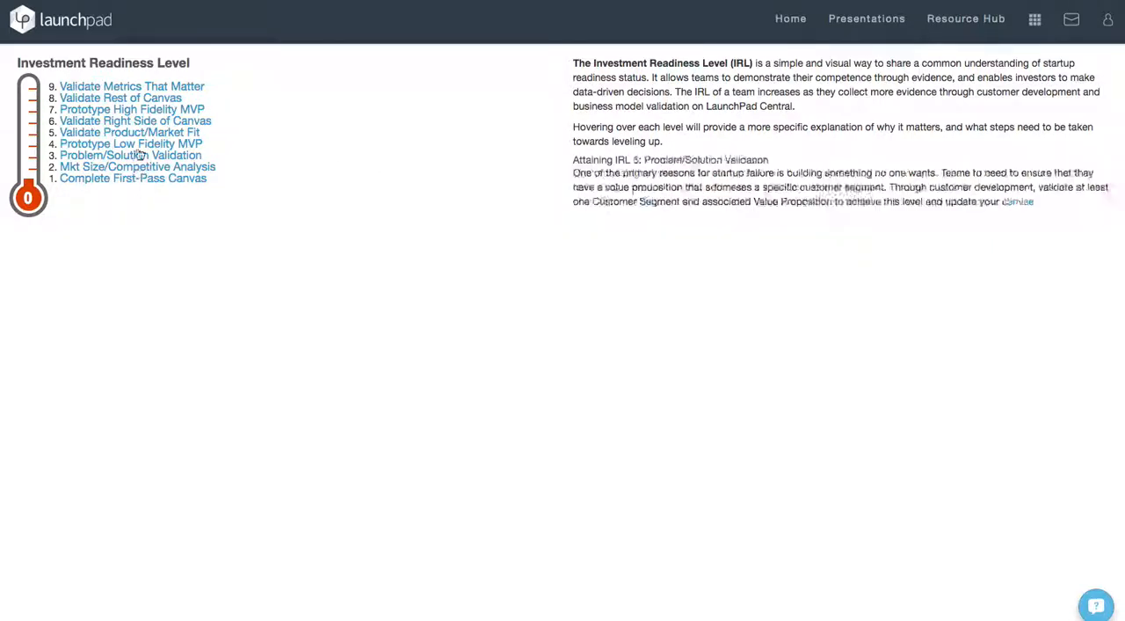